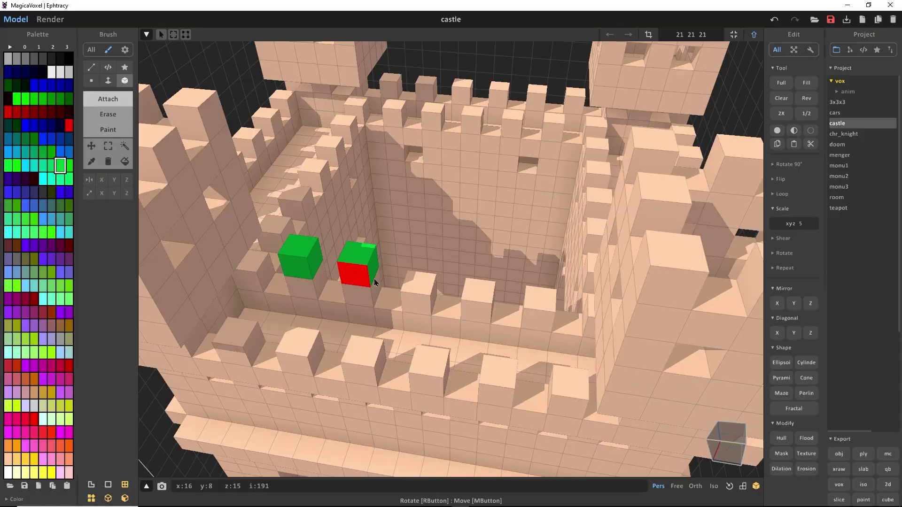
# - Attach green voxels on top of the castle model's inner battlements
pyautogui.scroll(3, 374, 282)
pyautogui.click(403, 293)
pyautogui.click(581, 312)
pyautogui.moveTo(581, 312); pyautogui.dragTo(491, 262, button='right')
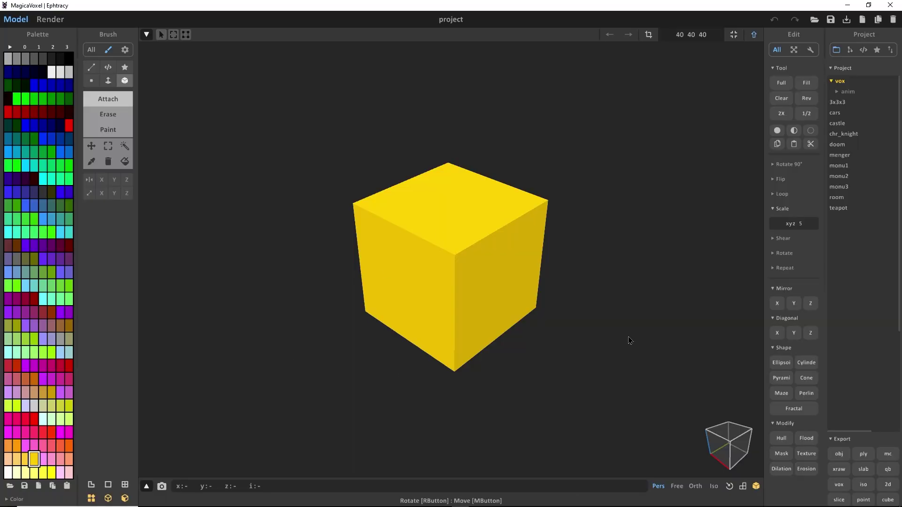
# - Halve the solid yellow model repeatedly until its volume is 5×5×5, and clear all of its voxels
pyautogui.moveTo(628, 339); pyautogui.dragTo(572, 323, button='right')
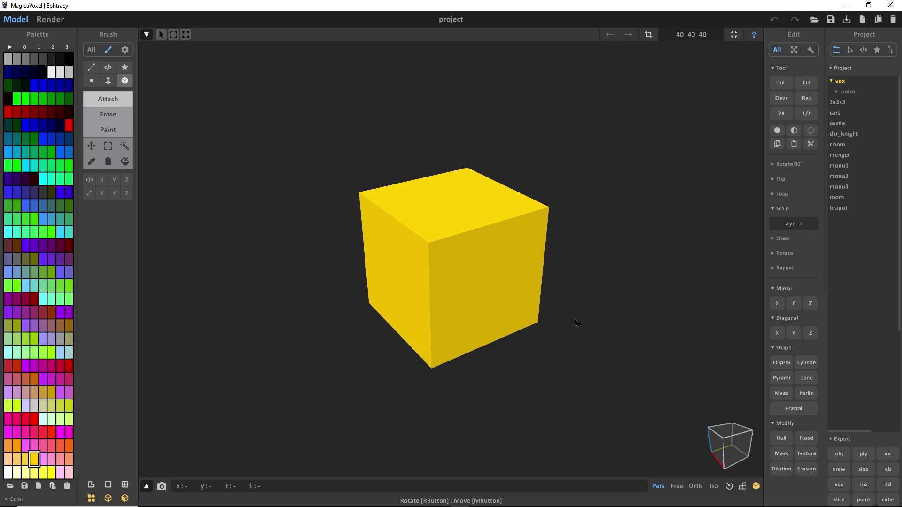
pyautogui.click(806, 114)
pyautogui.click(810, 116)
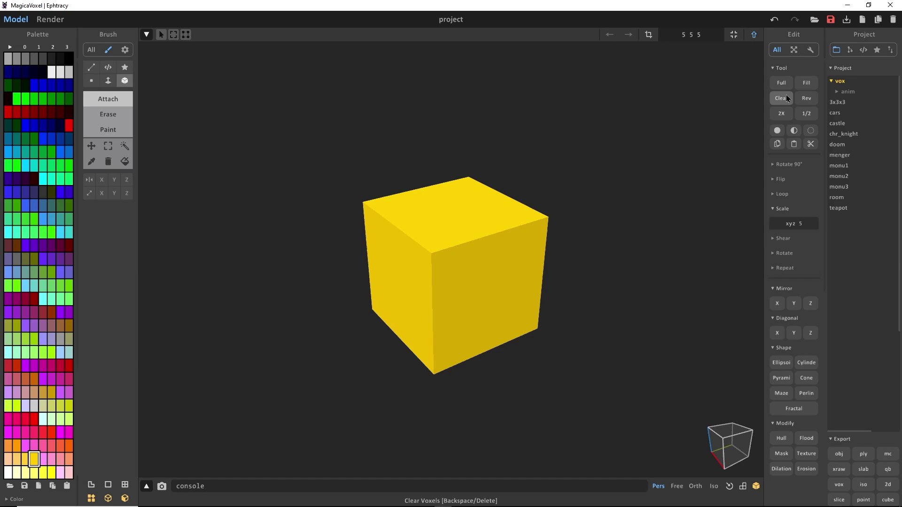
pyautogui.click(785, 99)
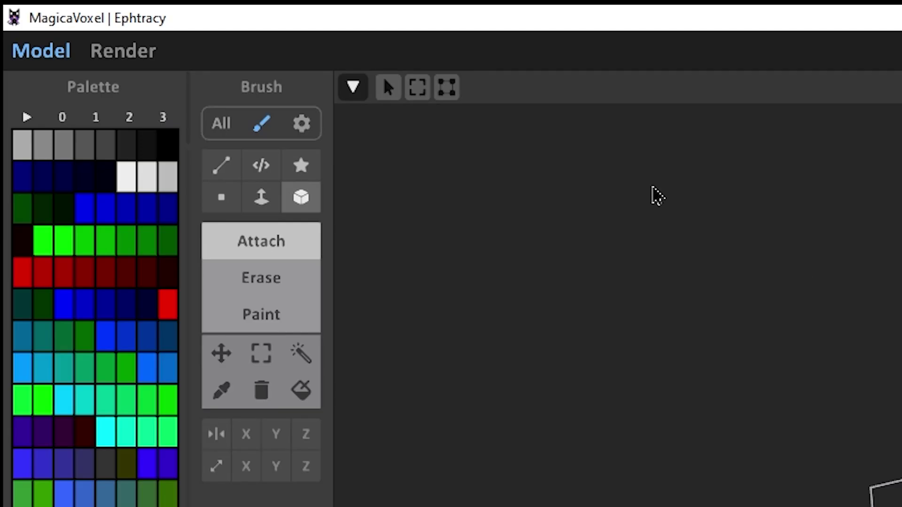
# - Attach five separate yellow voxels at scattered positions on the floor of the empty 5×5×5 volume
pyautogui.scroll(3, 451, 260)
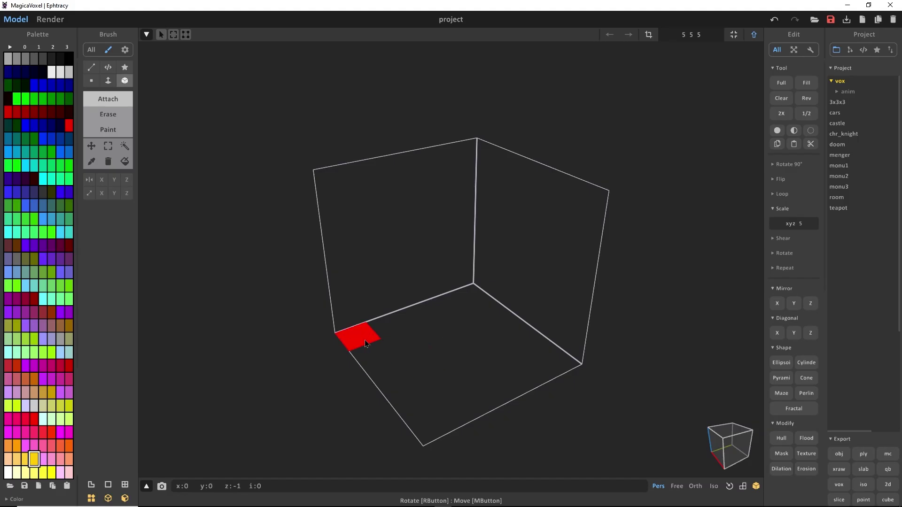
pyautogui.click(354, 332)
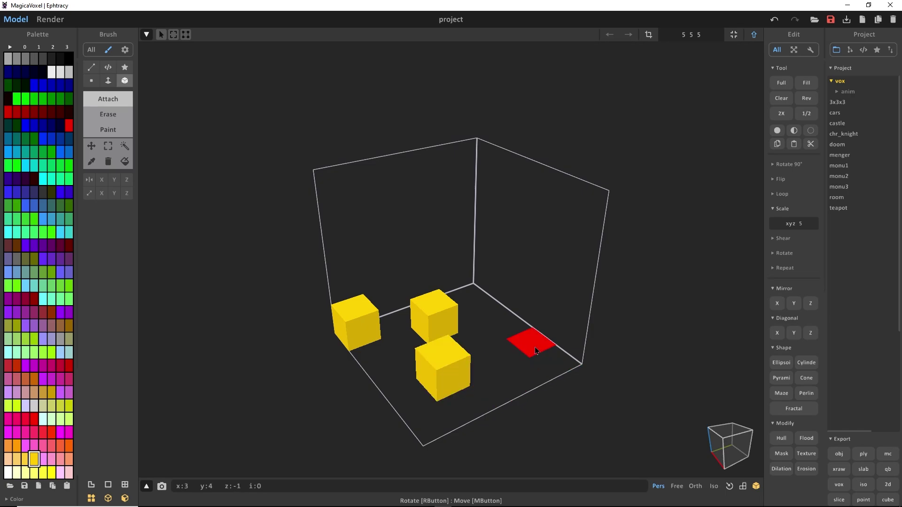
pyautogui.click(535, 351)
pyautogui.click(493, 392)
# - Examine the scattered yellow voxels from different zoom levels, positions and angles
pyautogui.scroll(-10, 612, 288)
pyautogui.scroll(10, 585, 330)
pyautogui.scroll(-7, 574, 341)
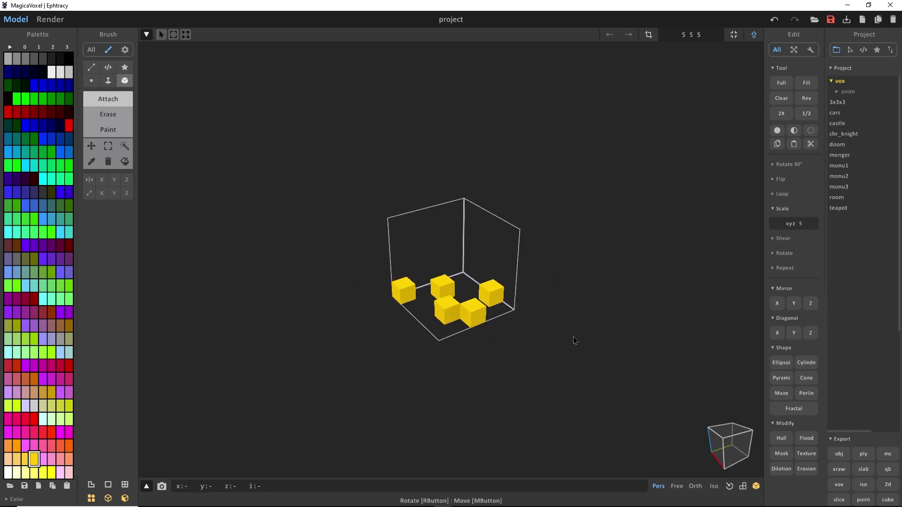
pyautogui.scroll(-3, 573, 338)
pyautogui.scroll(10, 570, 339)
pyautogui.moveTo(574, 340); pyautogui.dragTo(580, 263, button='middle')
pyautogui.moveTo(580, 263); pyautogui.dragTo(505, 305, button='right')
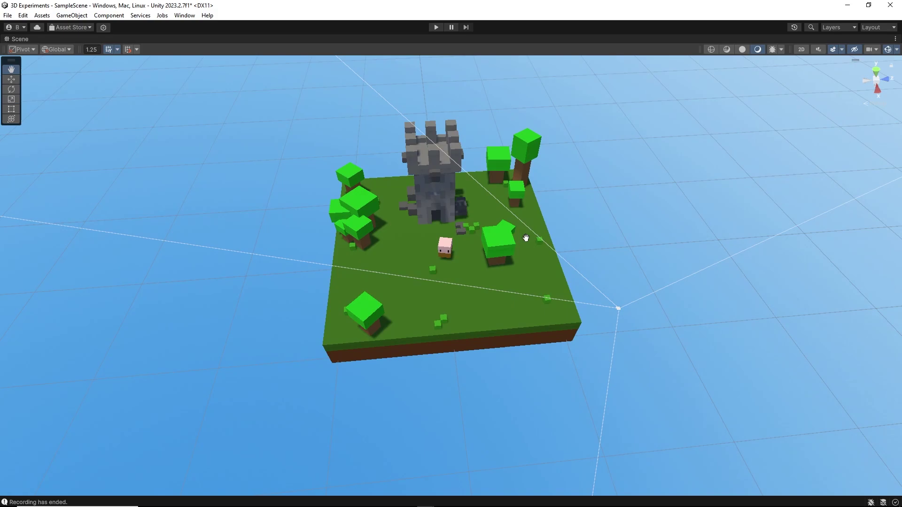
# - Switch to Unity and look over the voxel scene with the stone tower and trees
pyautogui.moveTo(526, 238); pyautogui.dragTo(568, 245)
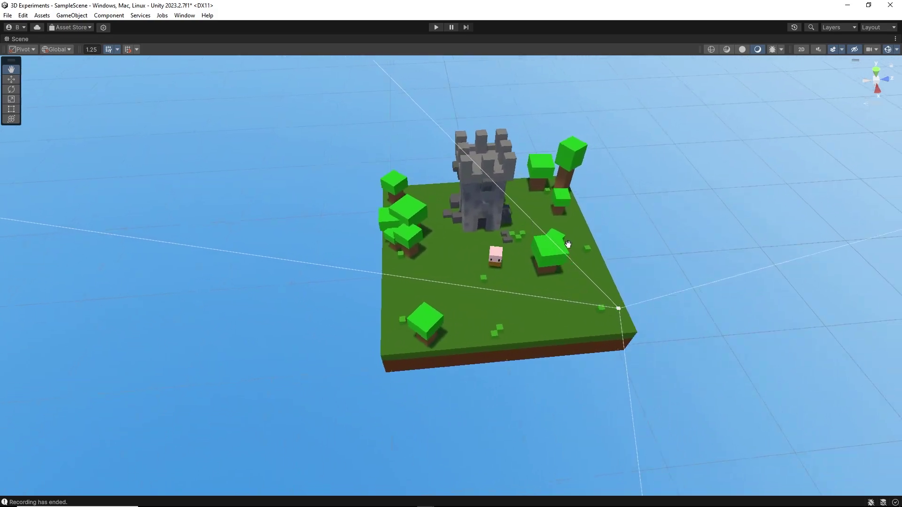
pyautogui.scroll(-5, 568, 244)
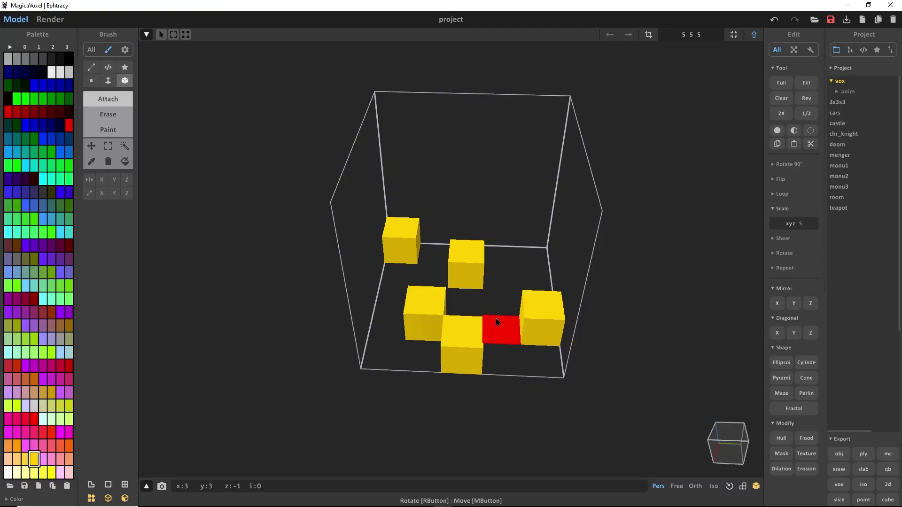
# - Switch back to MagicaVoxel and erase the scattered yellow voxels one by one from the floor
pyautogui.moveTo(495, 317); pyautogui.dragTo(498, 285, button='right')
pyautogui.keyDown('shift'); pyautogui.click(426, 206); pyautogui.keyUp('shift')
pyautogui.keyDown('shift'); pyautogui.click(444, 255); pyautogui.keyUp('shift')
pyautogui.keyDown('shift'); pyautogui.click(447, 344); pyautogui.keyUp('shift')
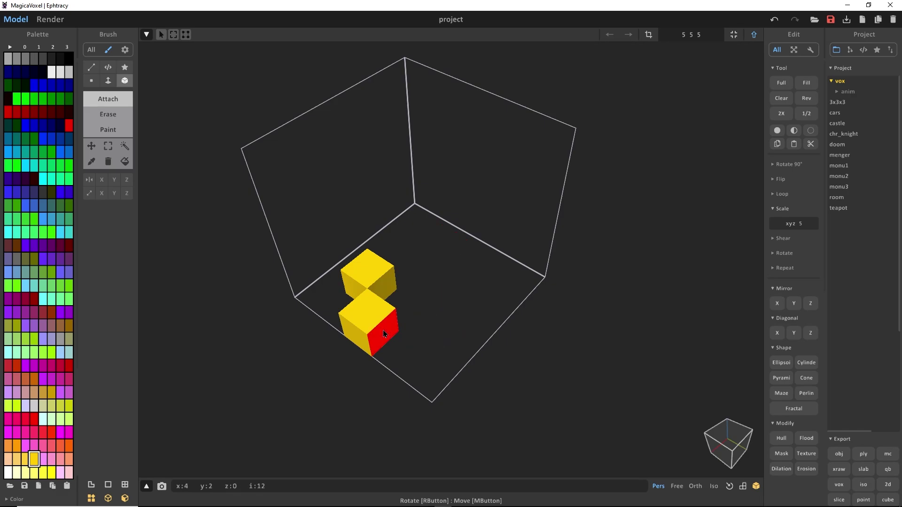
pyautogui.keyDown('shift'); pyautogui.click(384, 329); pyautogui.keyUp('shift')
pyautogui.keyDown('shift'); pyautogui.click(366, 299); pyautogui.keyUp('shift')
# - Cover the volume's floor with a one-voxel-thick yellow box and attach a smaller box on top of it
pyautogui.click(320, 300)
pyautogui.moveTo(321, 303)
pyautogui.mouseDown()
pyautogui.moveTo(408, 324)
pyautogui.moveTo(527, 292)
pyautogui.mouseUp()
pyautogui.moveTo(426, 246)
pyautogui.mouseDown()
pyautogui.moveTo(457, 291)
pyautogui.moveTo(486, 298)
pyautogui.mouseUp()
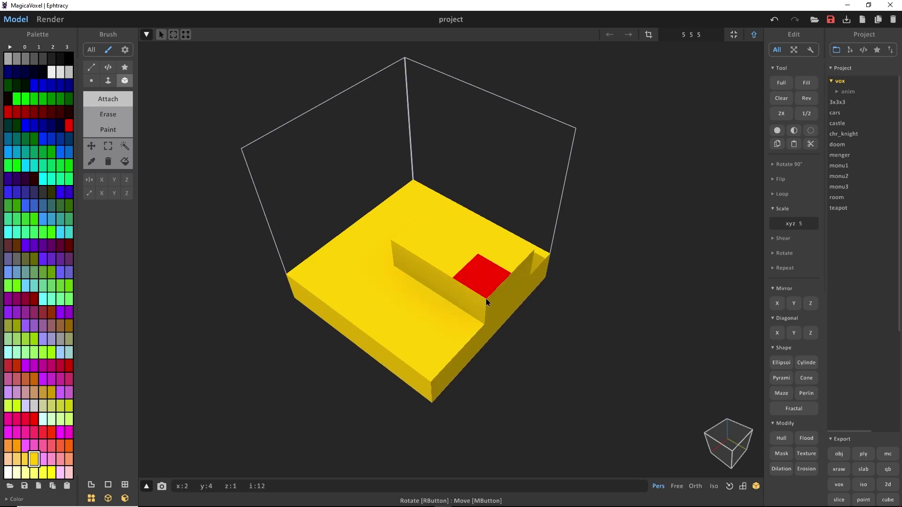
pyautogui.moveTo(485, 298)
pyautogui.mouseDown(button='right')
pyautogui.moveTo(354, 250)
pyautogui.moveTo(414, 240)
pyautogui.moveTo(439, 248)
pyautogui.moveTo(393, 272)
pyautogui.moveTo(379, 292)
pyautogui.moveTo(495, 308)
pyautogui.moveTo(620, 258)
pyautogui.moveTo(573, 221)
pyautogui.mouseUp(button='right')
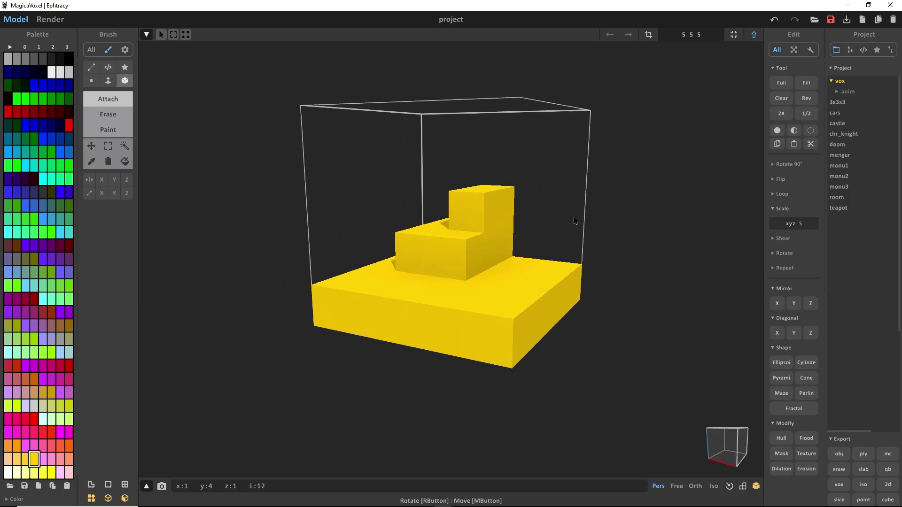
# - Extrude the yellow slab's top face upward by two layers with the Face brush
pyautogui.click(186, 142)
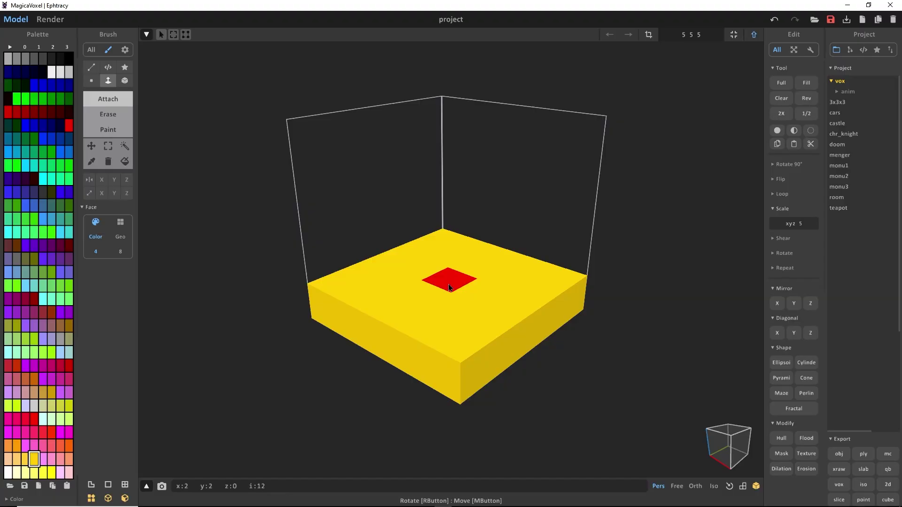
pyautogui.click(463, 280)
pyautogui.click(474, 273)
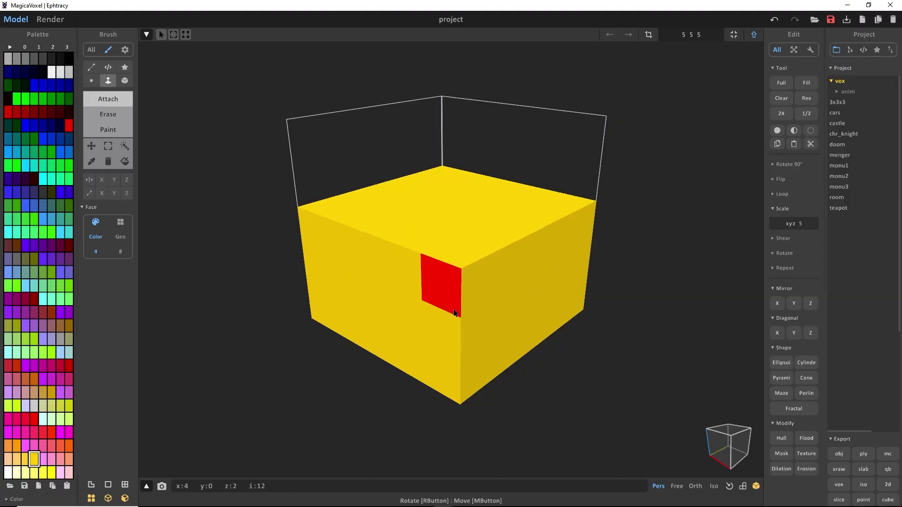
pyautogui.moveTo(502, 240); pyautogui.dragTo(480, 258, button='right')
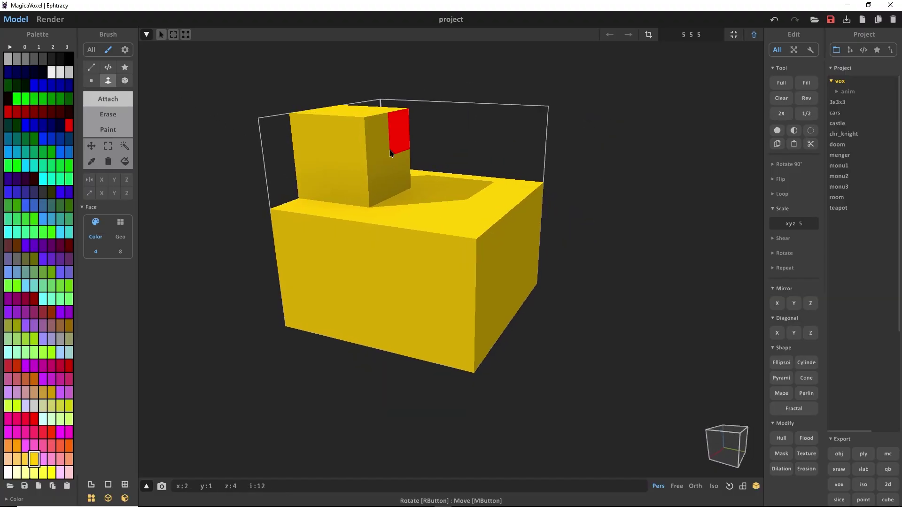
pyautogui.moveTo(390, 149); pyautogui.dragTo(434, 216, button='right')
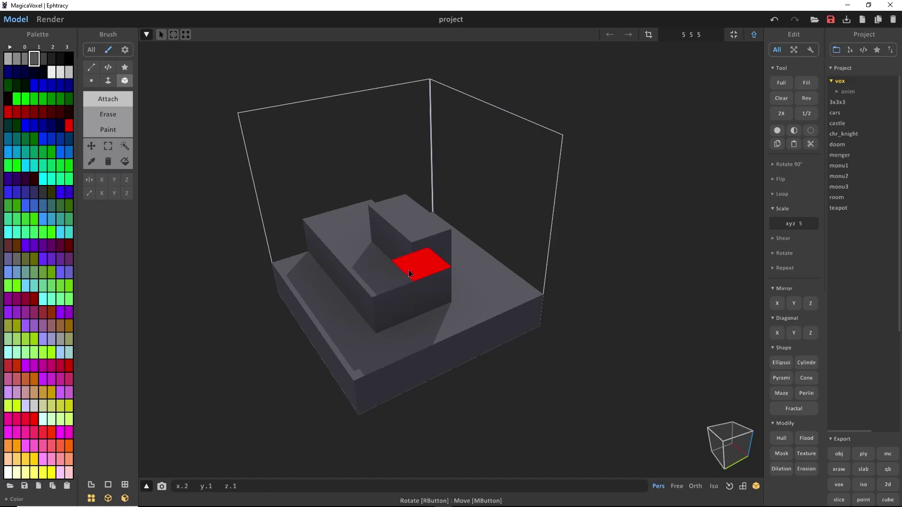
# - Paint the grey stepped shape orange using palette colour index 24
pyautogui.moveTo(382, 253); pyautogui.dragTo(428, 282, button='right')
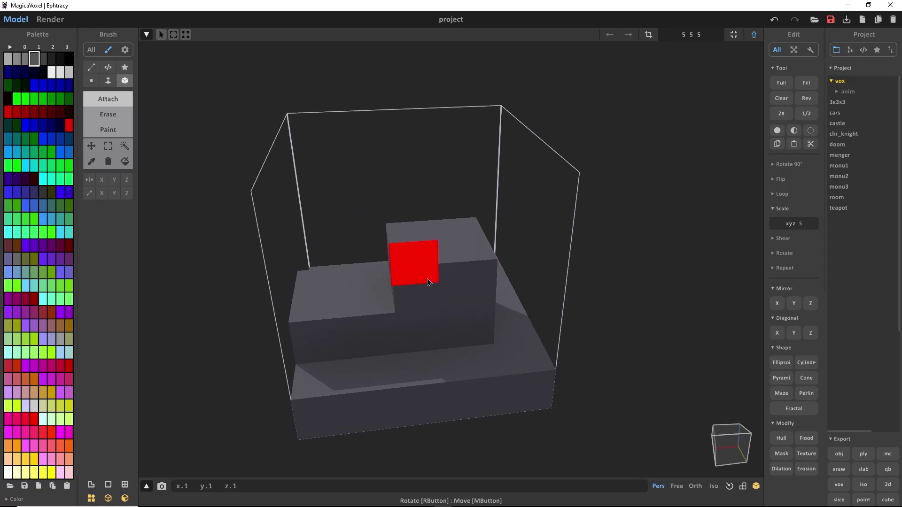
pyautogui.moveTo(403, 312)
pyautogui.mouseDown(button='right')
pyautogui.moveTo(586, 298)
pyautogui.moveTo(543, 300)
pyautogui.mouseUp(button='right')
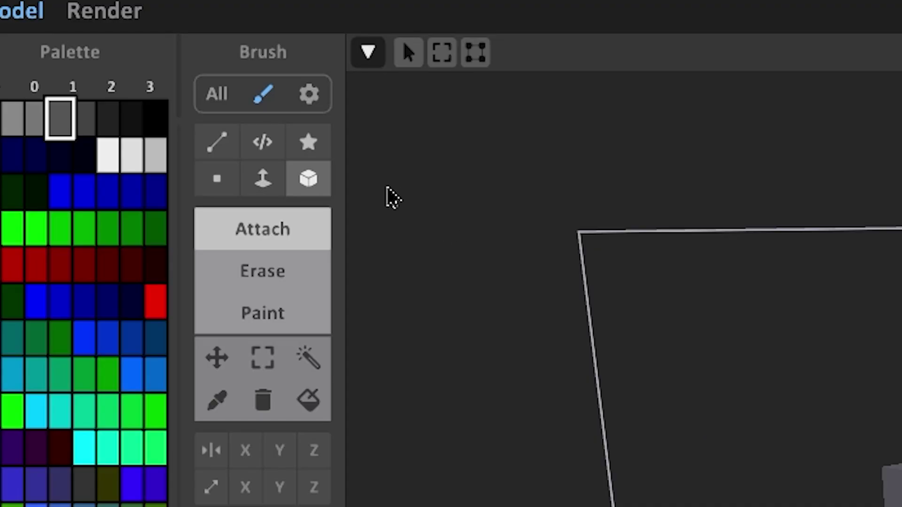
pyautogui.click(276, 315)
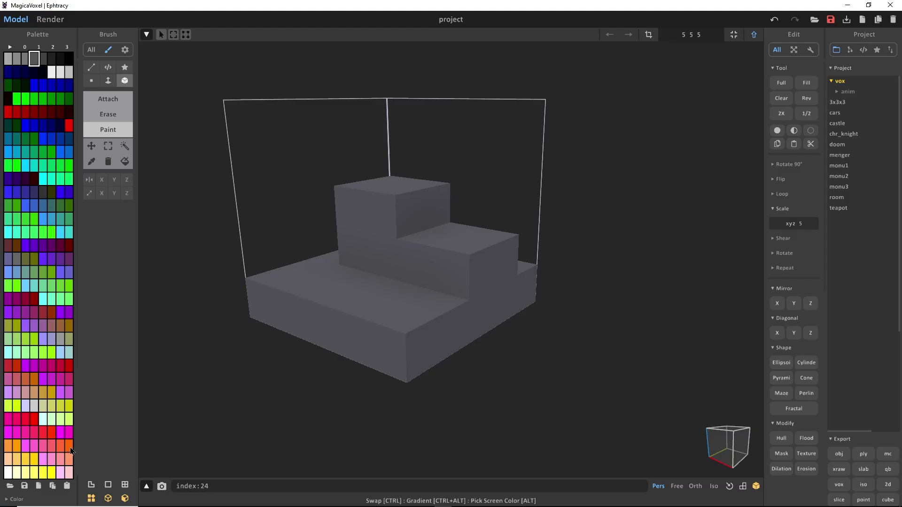
pyautogui.click(69, 446)
pyautogui.moveTo(469, 247); pyautogui.dragTo(383, 275, button='right')
pyautogui.moveTo(418, 160)
pyautogui.mouseDown()
pyautogui.moveTo(428, 178)
pyautogui.moveTo(470, 178)
pyautogui.mouseUp()
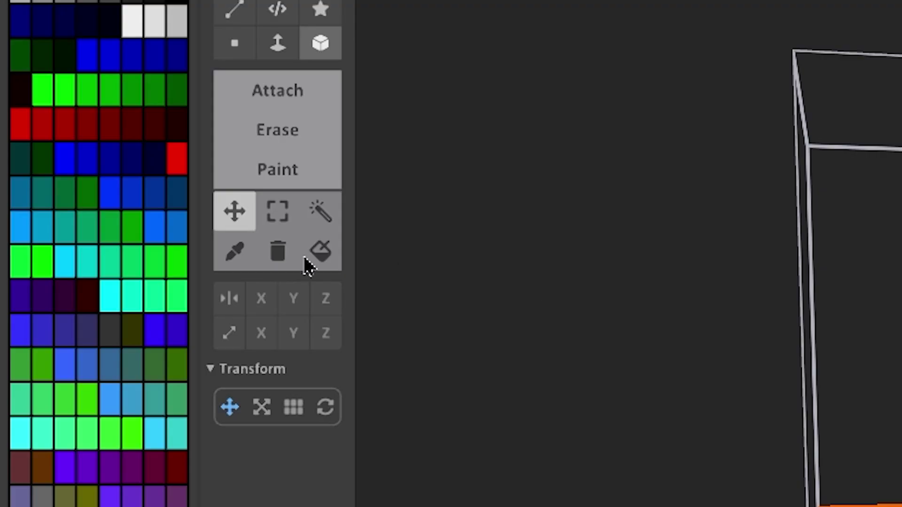
# - Select all voxels of the orange stepped shape with the rectangular marquee, delete them and undo the deletion
pyautogui.click(287, 230)
pyautogui.moveTo(429, 326); pyautogui.dragTo(238, 261, button='right')
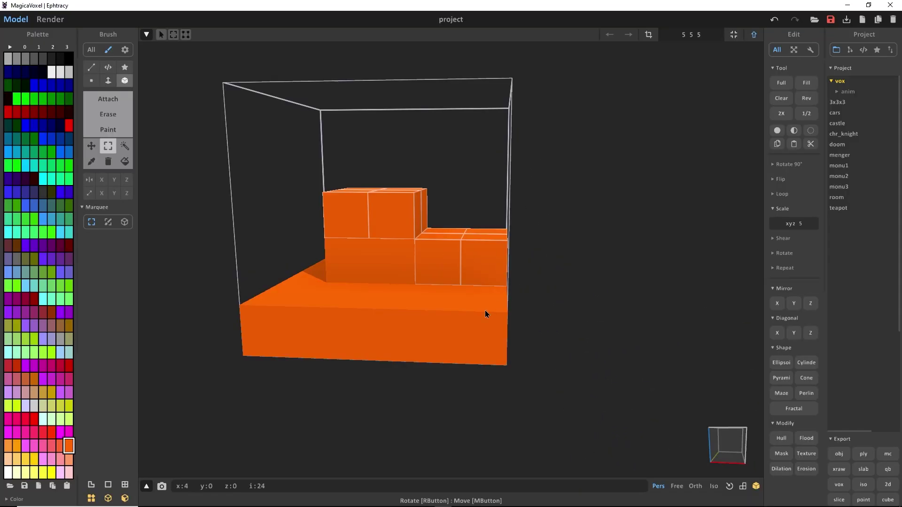
pyautogui.moveTo(486, 311); pyautogui.dragTo(545, 305, button='right')
pyautogui.moveTo(608, 329); pyautogui.dragTo(268, 192)
pyautogui.moveTo(535, 317); pyautogui.dragTo(492, 306, button='right')
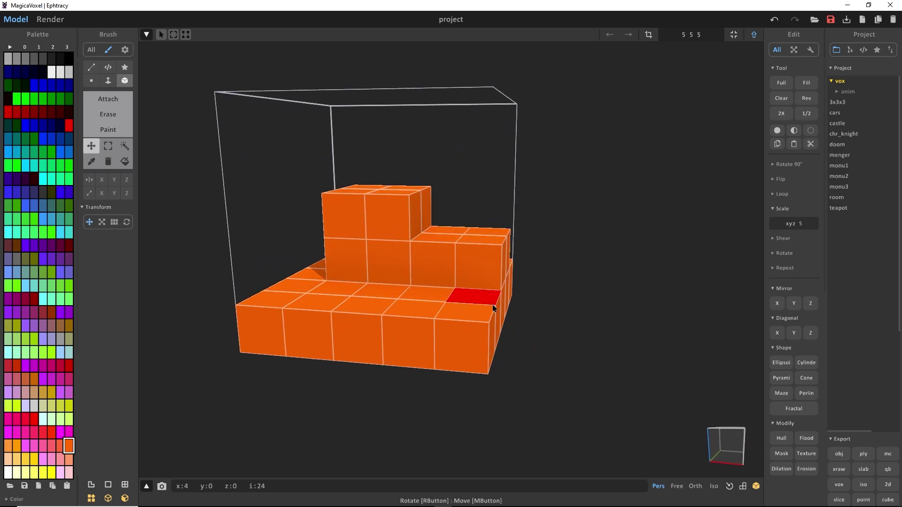
pyautogui.press('Delete')
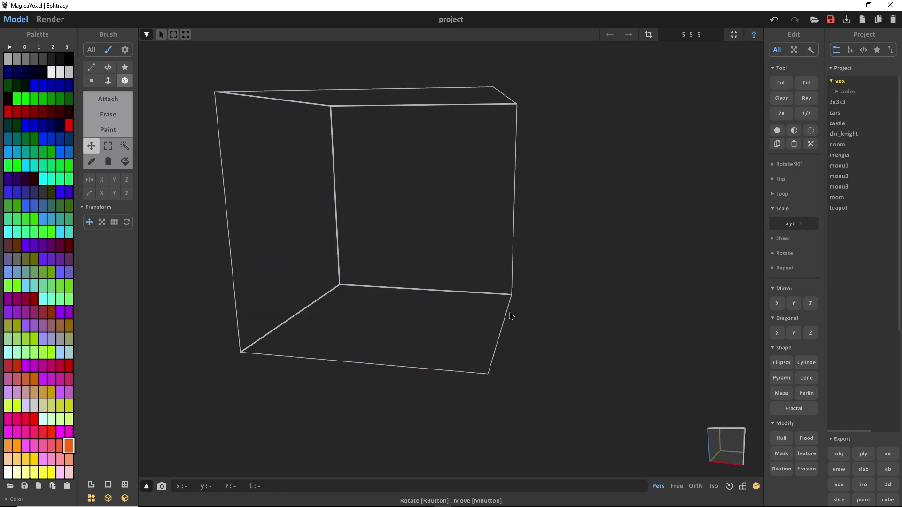
pyautogui.hotkey('ctrl', 'z')
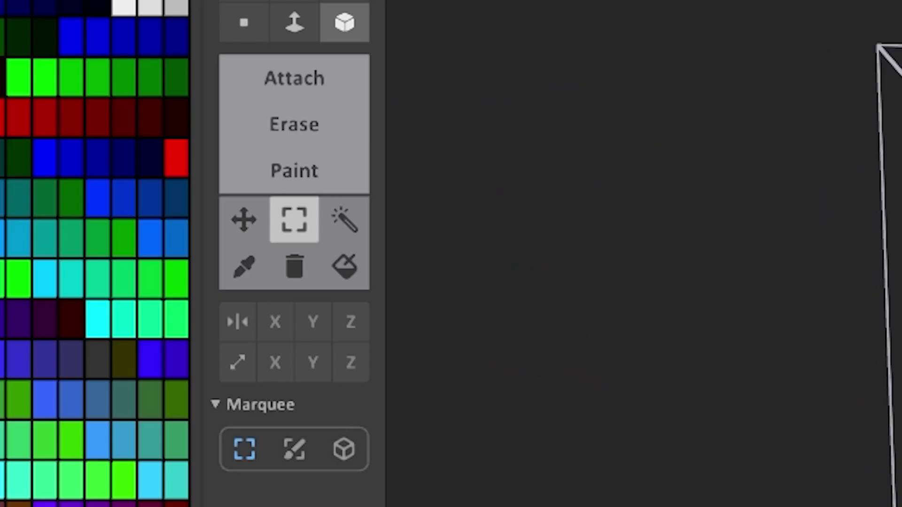
# - Move the selected orange voxels upward within the volume using the Move tool
pyautogui.click(257, 231)
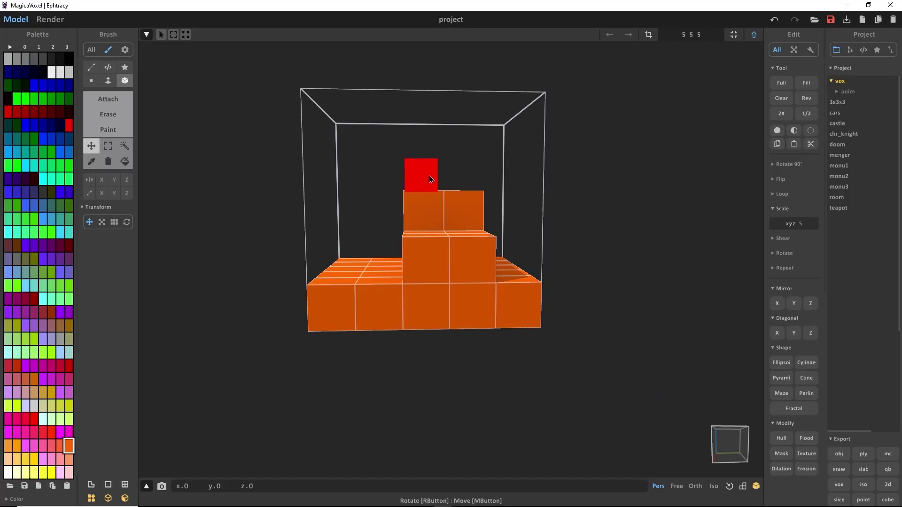
pyautogui.moveTo(429, 175); pyautogui.dragTo(429, 127)
pyautogui.moveTo(430, 127); pyautogui.dragTo(547, 189, button='right')
pyautogui.moveTo(415, 167)
pyautogui.mouseDown()
pyautogui.moveTo(419, 269)
pyautogui.moveTo(415, 164)
pyautogui.mouseUp()
pyautogui.moveTo(415, 166); pyautogui.dragTo(442, 270, button='right')
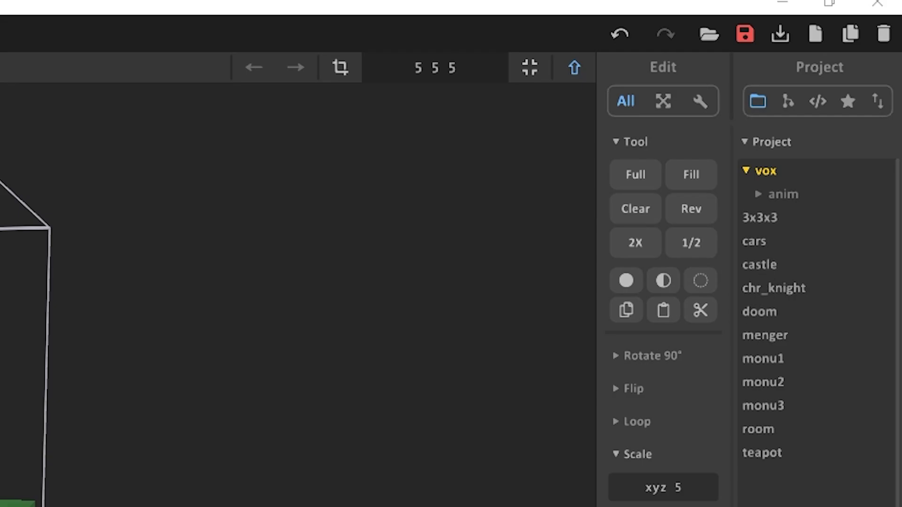
# - Open the sample projects castle, chr_knight and teapot in turn and examine each model
pyautogui.click(780, 264)
pyautogui.moveTo(599, 295); pyautogui.dragTo(634, 280, button='right')
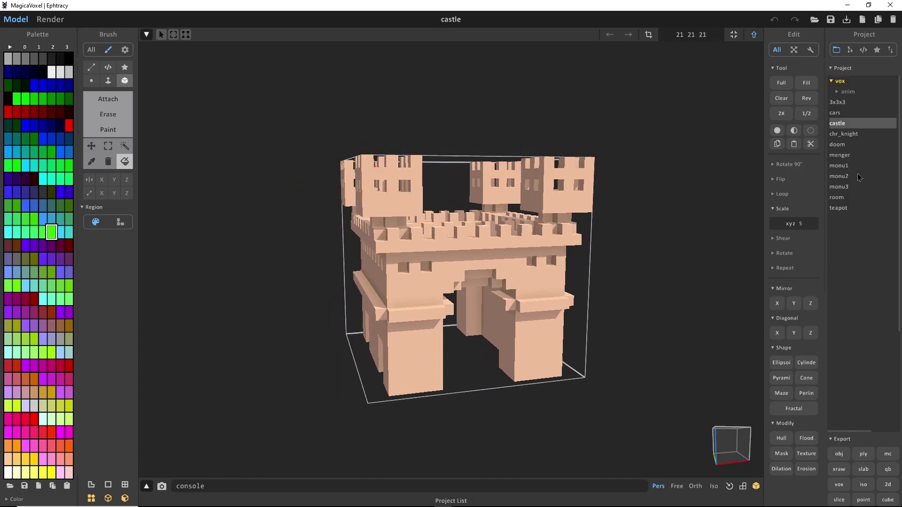
pyautogui.click(854, 135)
pyautogui.moveTo(556, 286); pyautogui.dragTo(582, 261, button='right')
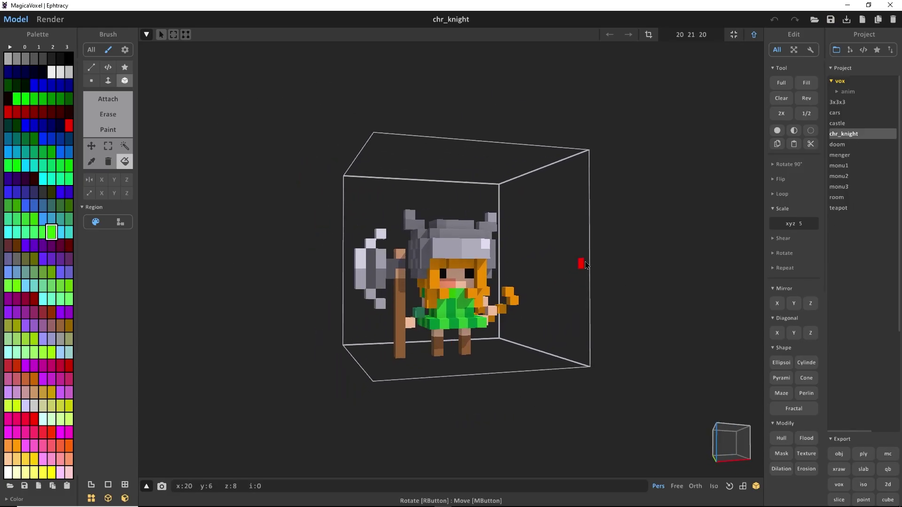
pyautogui.click(843, 207)
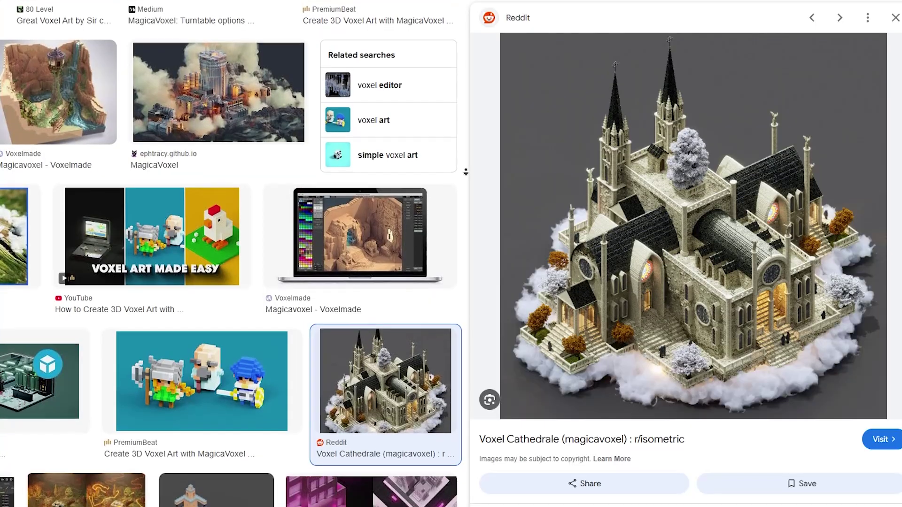
# - Switch to the browser and look through the MagicaVoxel image search results, previewing example voxel artworks
pyautogui.scroll(-6, 230, 253)
pyautogui.click(398, 350)
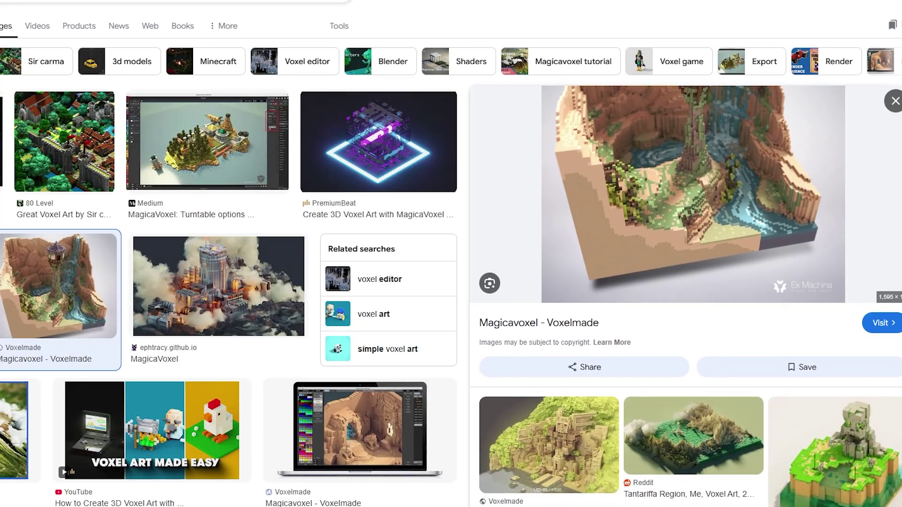
pyautogui.scroll(-1, 451, 254)
pyautogui.scroll(-5, 685, 253)
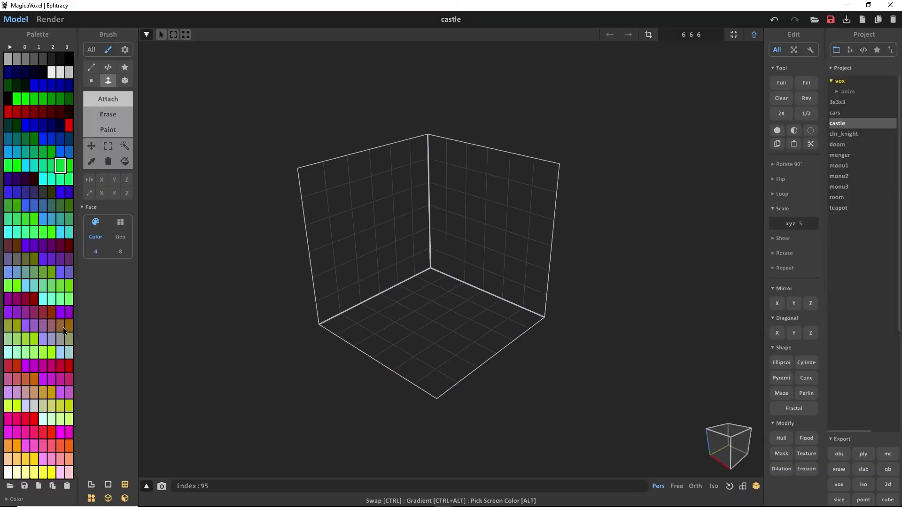
# - Choose the brown palette colour index 95 and attach a small box in the middle of the 6×6×6 volume's floor
pyautogui.click(61, 326)
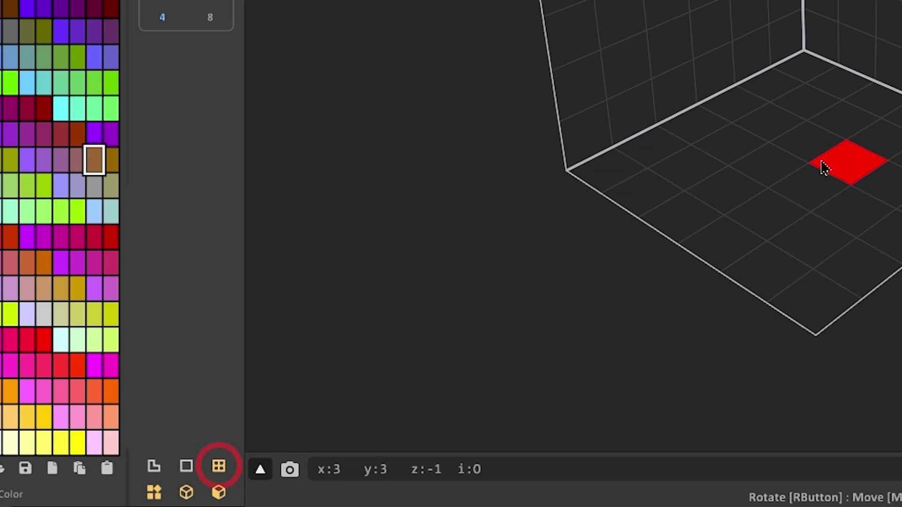
pyautogui.click(825, 168)
pyautogui.hotkey('ctrl', 'z')
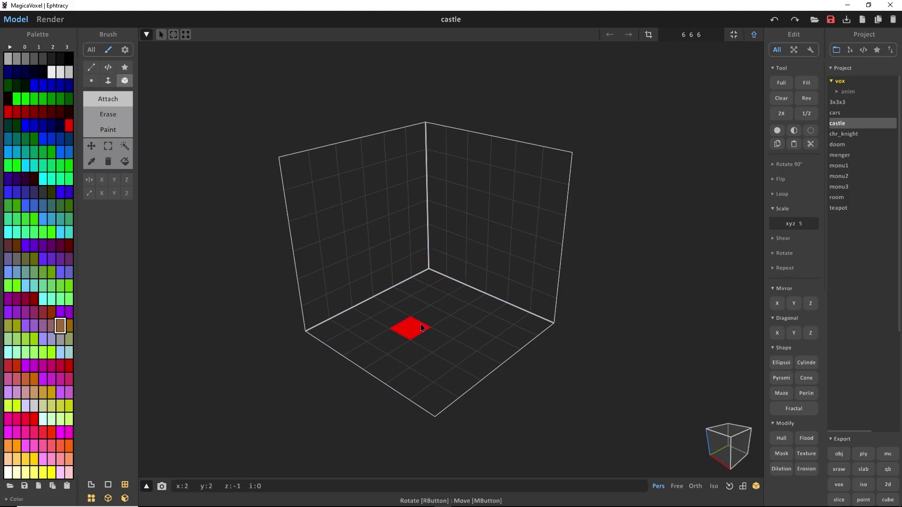
pyautogui.moveTo(422, 327)
pyautogui.mouseDown()
pyautogui.moveTo(428, 339)
pyautogui.moveTo(451, 309)
pyautogui.mouseUp()
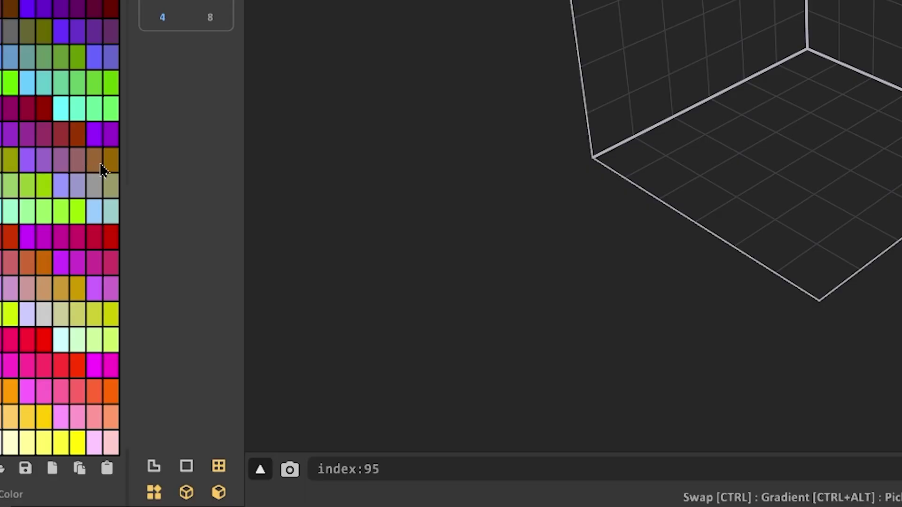
# - Try attaching a full brown layer across the volume's floor with the Face brush
pyautogui.click(63, 328)
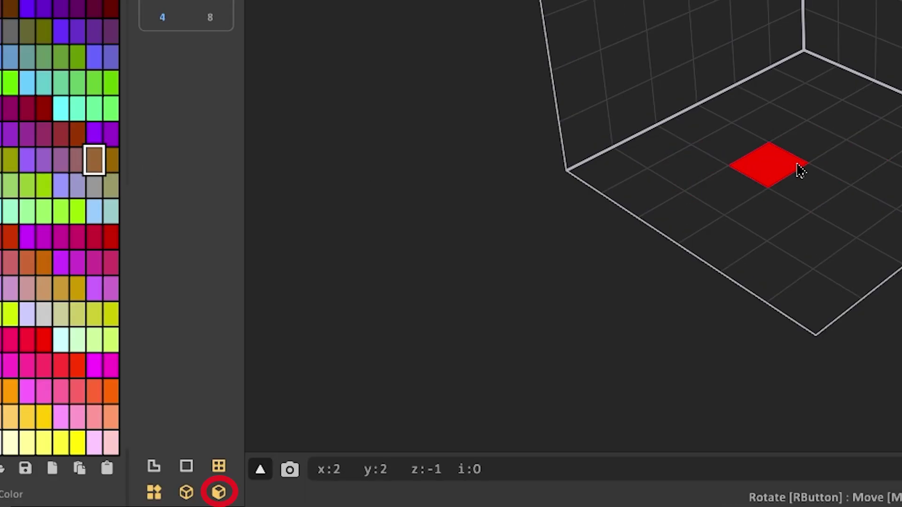
pyautogui.click(425, 329)
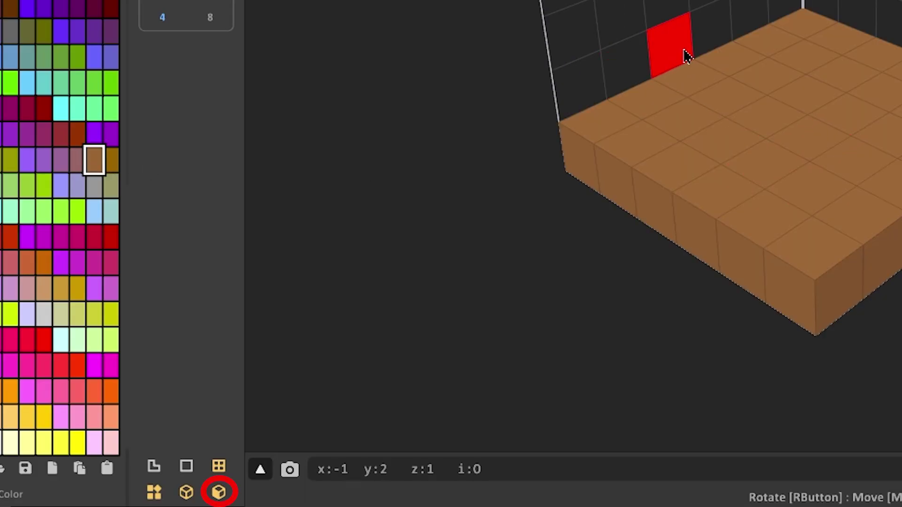
pyautogui.hotkey('ctrl', 'z')
# - Extend the brown box upward with the Face brush into a trunk four voxels tall
pyautogui.click(438, 290)
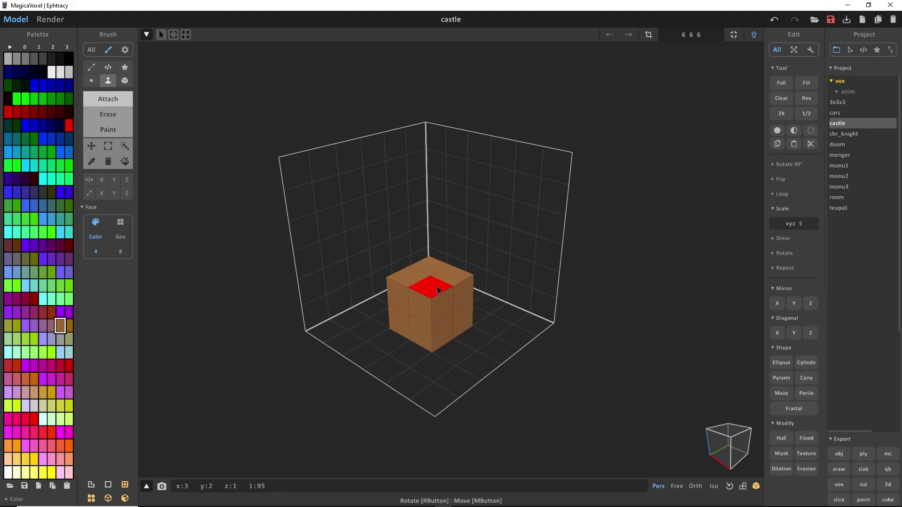
pyautogui.click(438, 290)
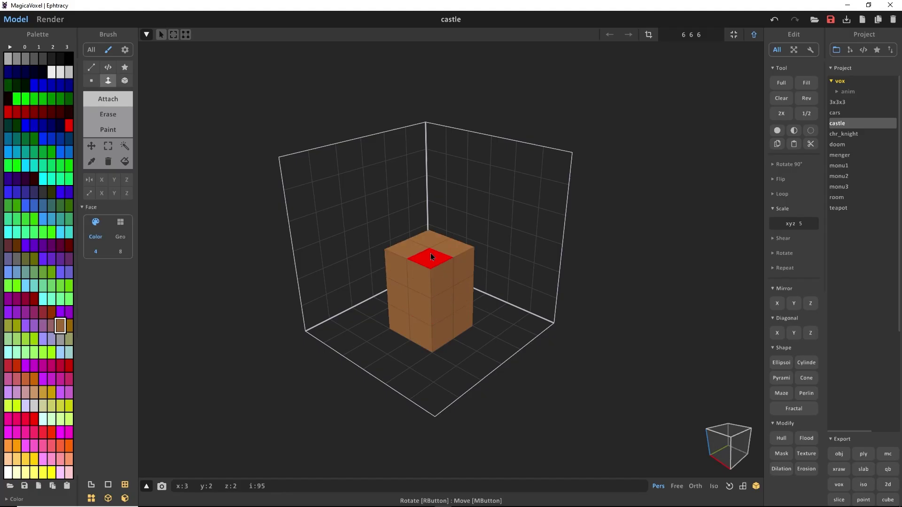
pyautogui.click(431, 252)
pyautogui.moveTo(426, 291)
pyautogui.mouseDown(button='right')
pyautogui.moveTo(483, 259)
pyautogui.moveTo(452, 290)
pyautogui.moveTo(459, 310)
pyautogui.moveTo(418, 288)
pyautogui.mouseUp(button='right')
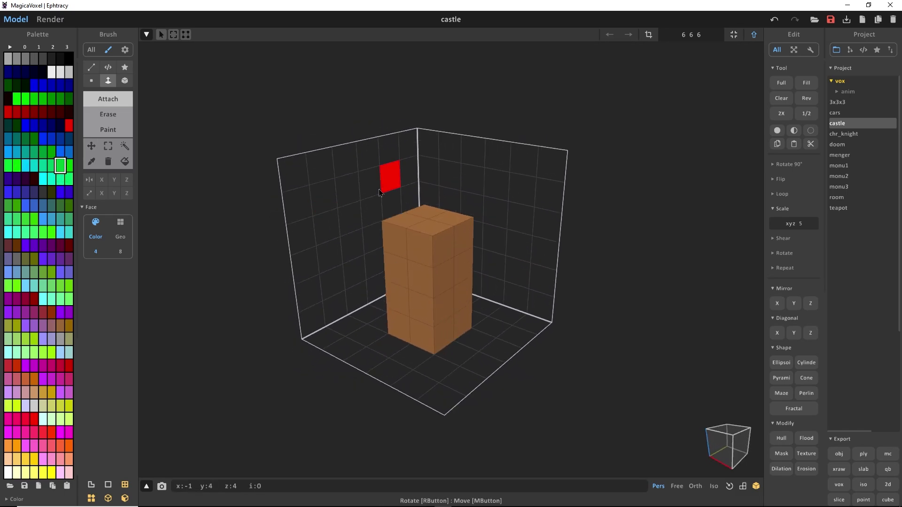
# - Attach a bright green block of foliage around the trunk's upper part, wider than the trunk on every side
pyautogui.moveTo(381, 193); pyautogui.dragTo(495, 226, button='right')
pyautogui.click(416, 215)
pyautogui.moveTo(441, 236)
pyautogui.mouseDown(button='right')
pyautogui.moveTo(379, 238)
pyautogui.moveTo(425, 211)
pyautogui.moveTo(489, 202)
pyautogui.moveTo(458, 213)
pyautogui.moveTo(447, 177)
pyautogui.moveTo(460, 207)
pyautogui.moveTo(623, 276)
pyautogui.moveTo(516, 288)
pyautogui.moveTo(444, 204)
pyautogui.moveTo(428, 217)
pyautogui.moveTo(417, 266)
pyautogui.mouseUp(button='right')
pyautogui.press('f')
pyautogui.click(444, 258)
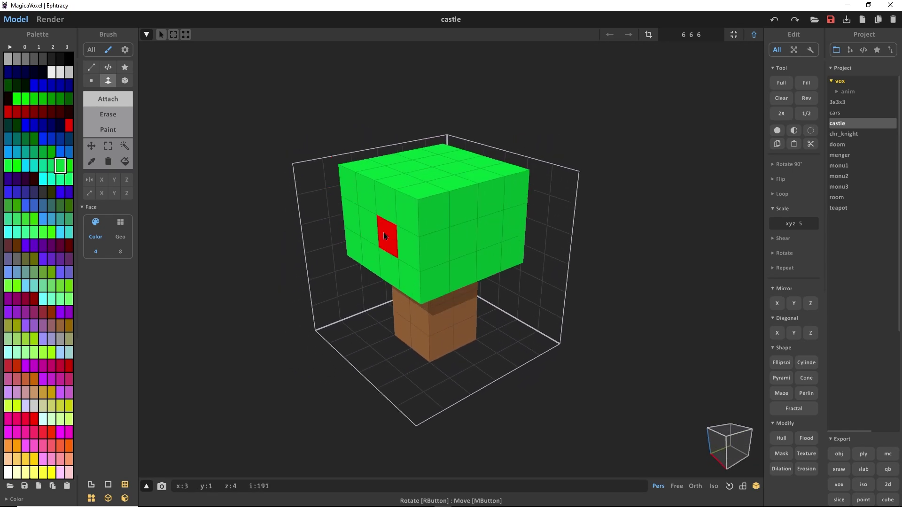
# - Try roughening the foliage with the Box brush by adding and removing voxels, and paint scattered voxels olive green
pyautogui.press('b')
pyautogui.moveTo(387, 283); pyautogui.dragTo(486, 281, button='right')
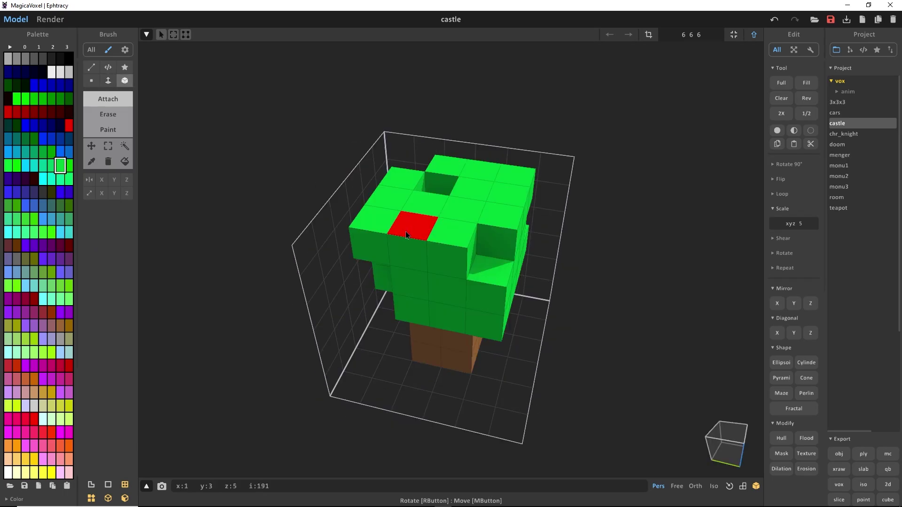
pyautogui.moveTo(564, 256); pyautogui.dragTo(472, 256, button='right')
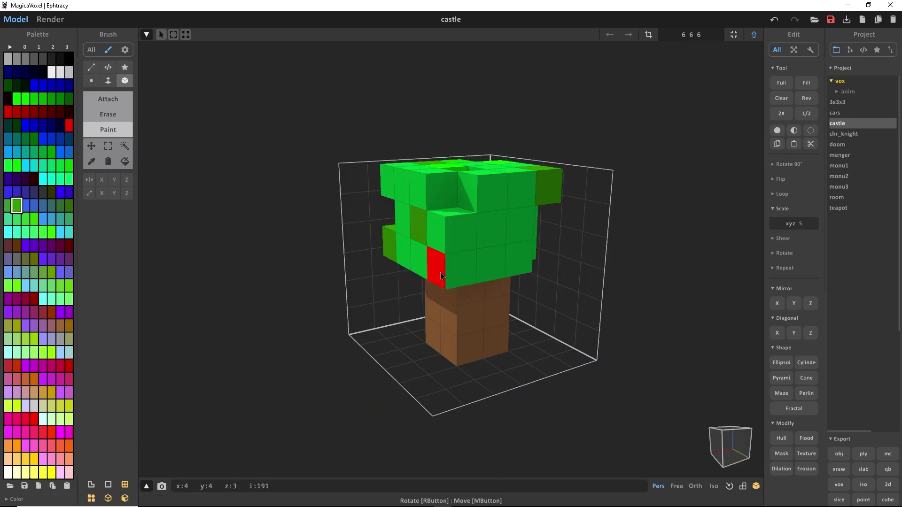
pyautogui.moveTo(441, 272)
pyautogui.mouseDown(button='right')
pyautogui.moveTo(545, 315)
pyautogui.moveTo(486, 175)
pyautogui.moveTo(588, 228)
pyautogui.moveTo(422, 190)
pyautogui.moveTo(416, 237)
pyautogui.moveTo(556, 231)
pyautogui.mouseUp(button='right')
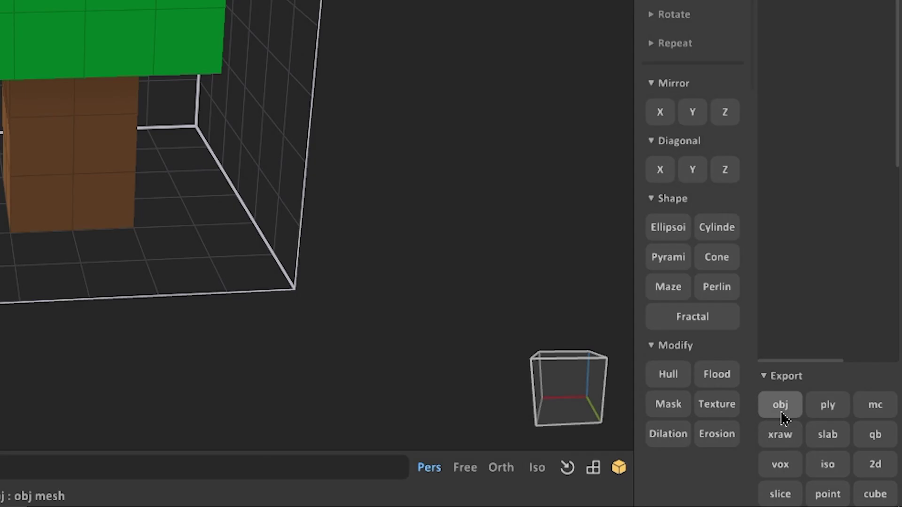
# - Export the tree as the OBJ file Tree1 in the project's Assets > Models folder
pyautogui.click(779, 409)
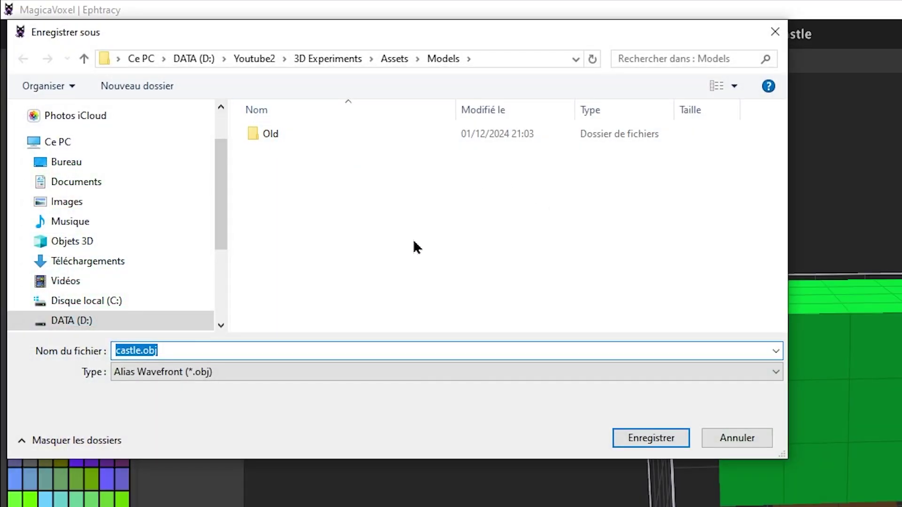
pyautogui.press('Return')
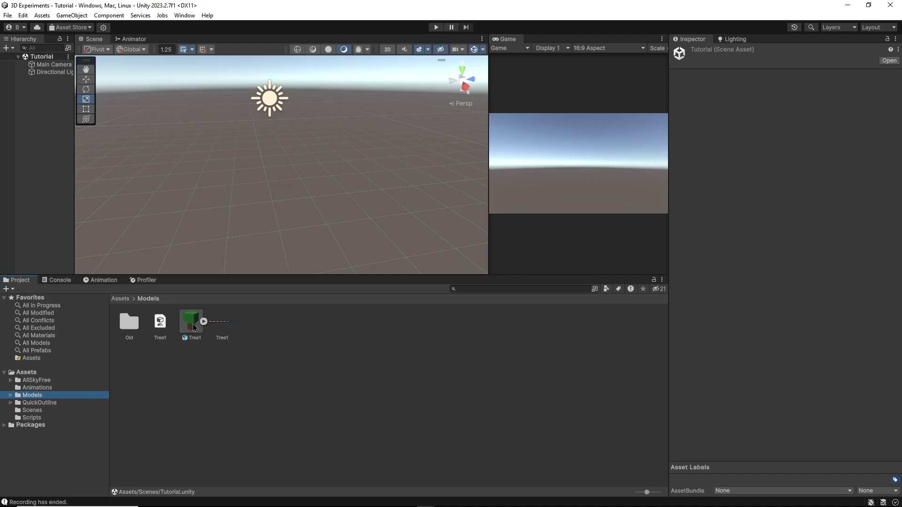
# - Switch to Unity, widen the object list, add the Tree1 model to the Tutorial scene and view it from several sides
pyautogui.moveTo(76, 155); pyautogui.dragTo(115, 178)
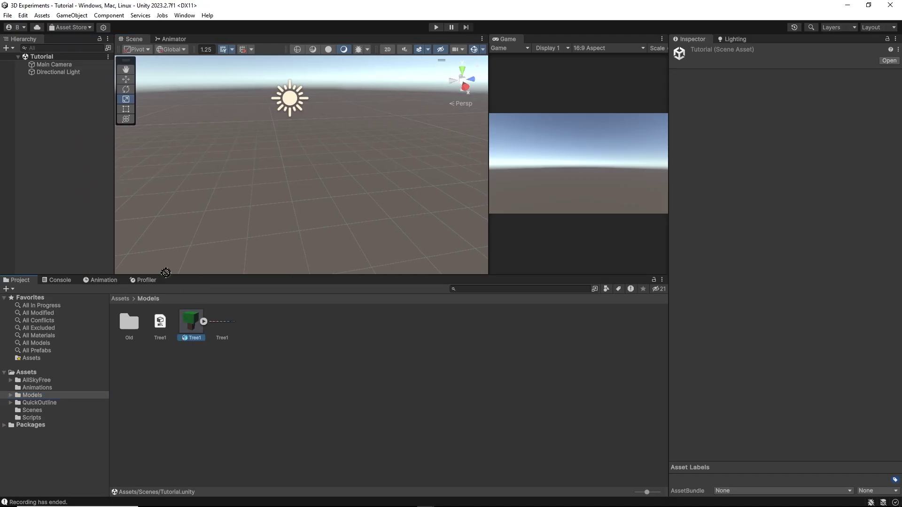
pyautogui.moveTo(165, 272); pyautogui.dragTo(95, 191)
pyautogui.press('f')
pyautogui.click(360, 209)
pyautogui.keyDown('alt'); pyautogui.moveTo(360, 209); pyautogui.dragTo(497, 202); pyautogui.keyUp('alt')
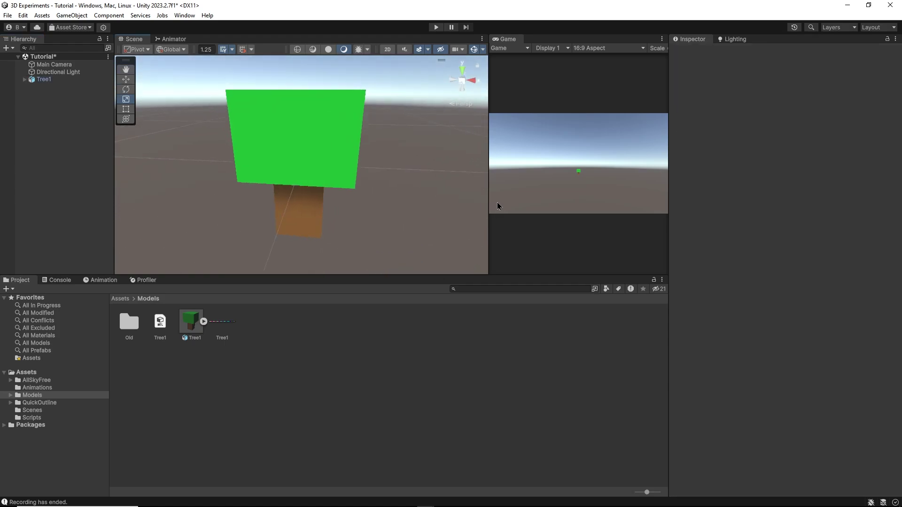
pyautogui.scroll(-3, 329, 200)
pyautogui.keyDown('alt'); pyautogui.moveTo(279, 199); pyautogui.dragTo(413, 197); pyautogui.keyUp('alt')
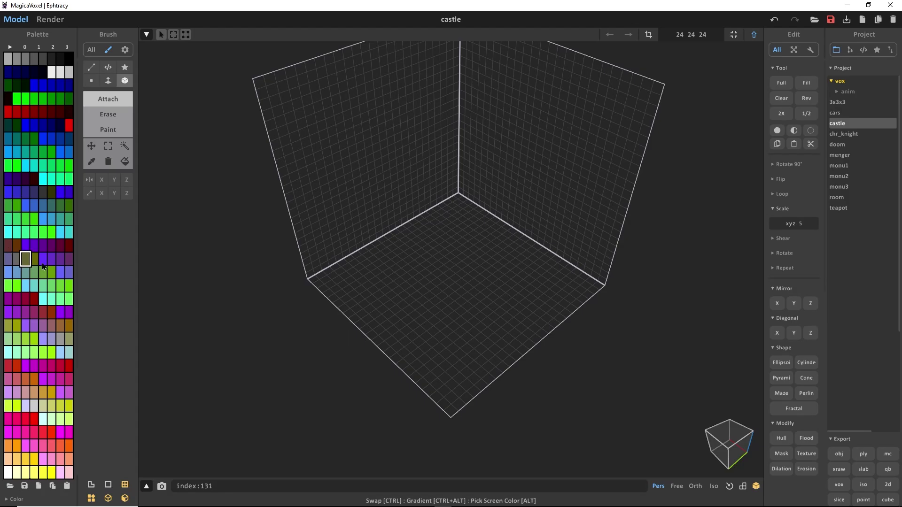
# - Switch to MagicaVoxel and build a brown and green layered ground slab in the 24×24×24 volume, scattering raised green voxels over its top
pyautogui.moveTo(314, 284); pyautogui.dragTo(573, 286)
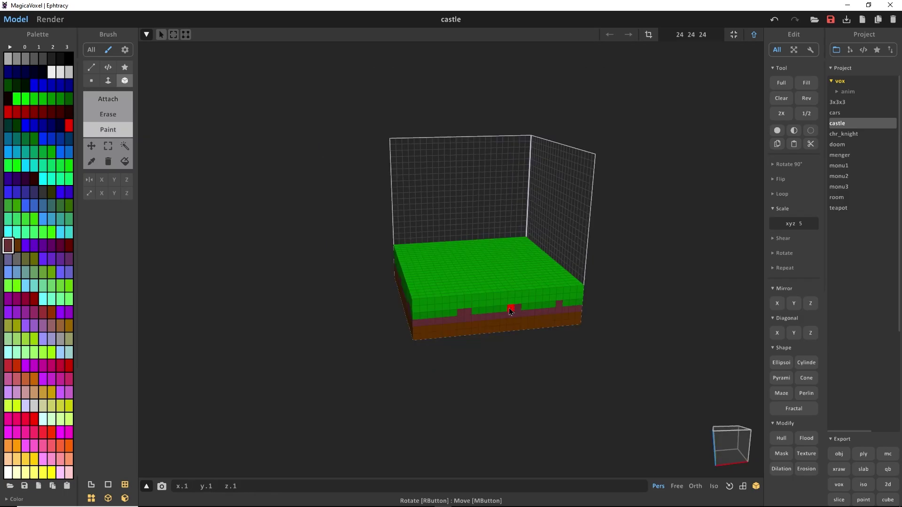
pyautogui.moveTo(498, 347); pyautogui.dragTo(691, 318, button='right')
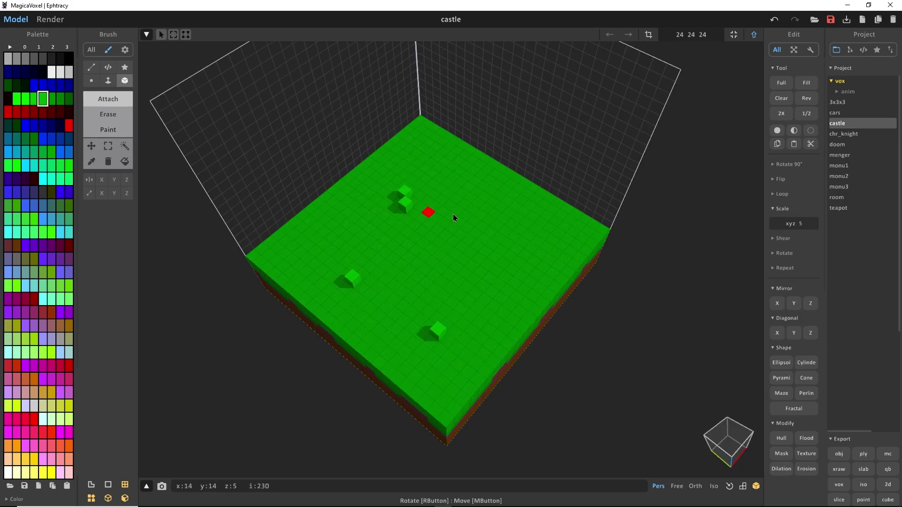
pyautogui.moveTo(416, 146); pyautogui.dragTo(289, 341, button='right')
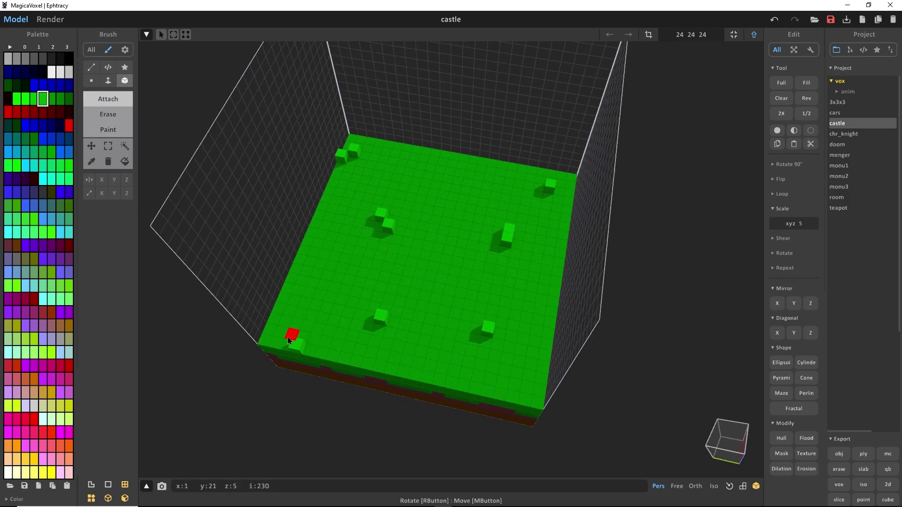
pyautogui.moveTo(486, 353); pyautogui.dragTo(611, 376, button='right')
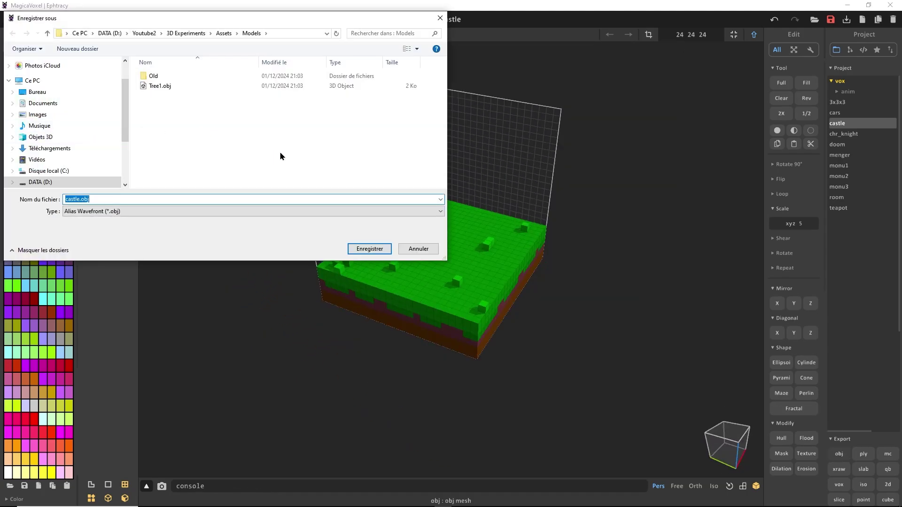
# - Export the ground slab as the OBJ file Ground in the Models folder
pyautogui.write('nd')
pyautogui.press('Return')
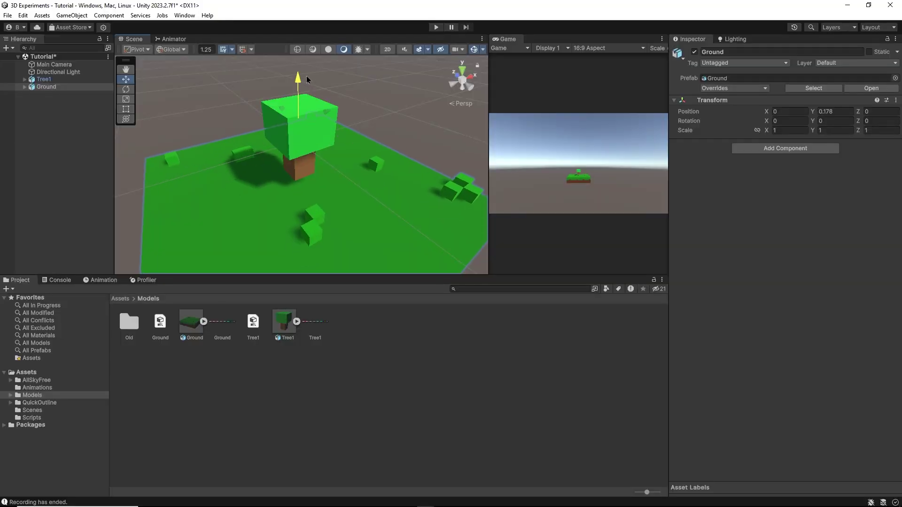
# - In Unity, lower the Ground object beneath the tree to a Y position of about -0.164 and view the whole scene
pyautogui.moveTo(307, 80); pyautogui.dragTo(314, 130)
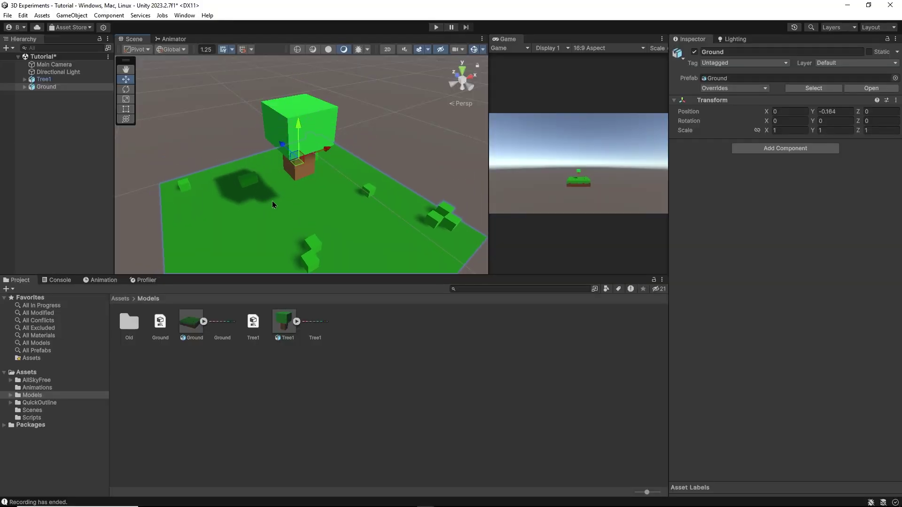
pyautogui.moveTo(272, 201); pyautogui.dragTo(298, 196, button='right')
pyautogui.scroll(-3, 299, 197)
pyautogui.moveTo(299, 196); pyautogui.dragTo(314, 178, button='middle')
pyautogui.scroll(-4, 313, 178)
pyautogui.click(230, 202)
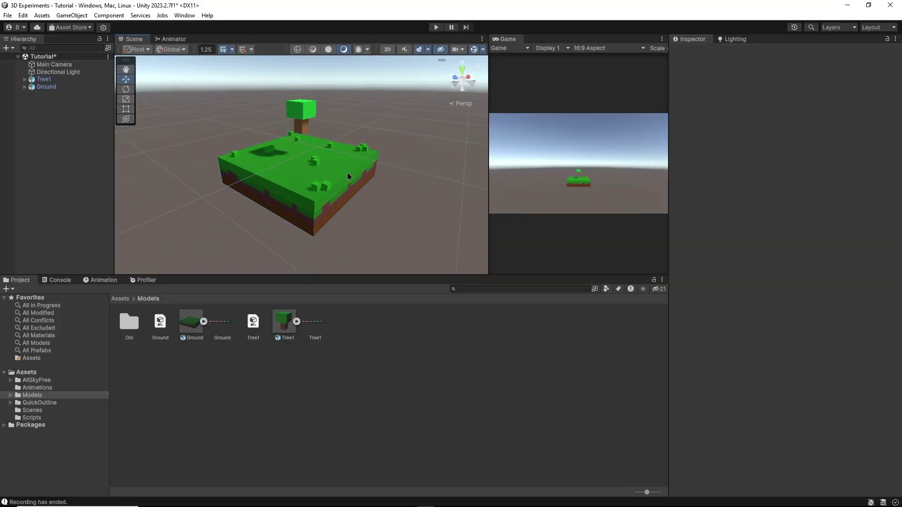
pyautogui.click(296, 189)
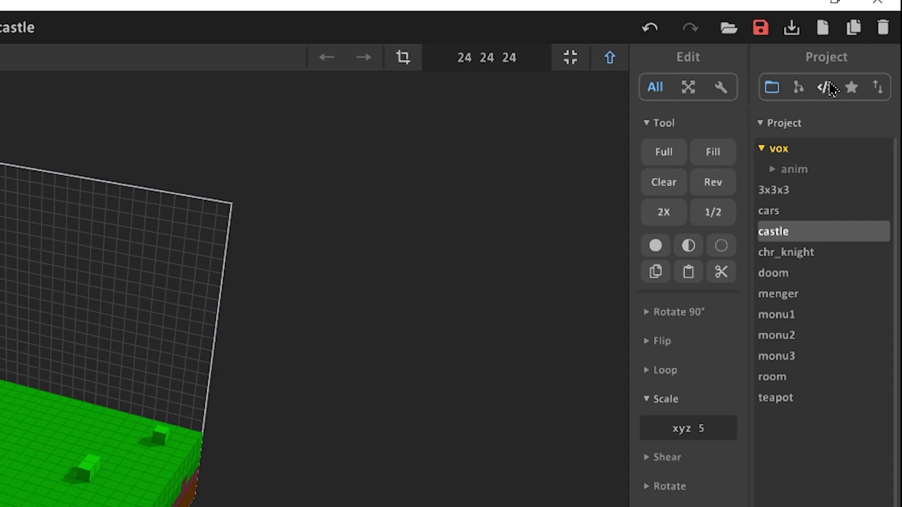
# - Switch to MagicaVoxel and open the file import and export options
pyautogui.click(878, 88)
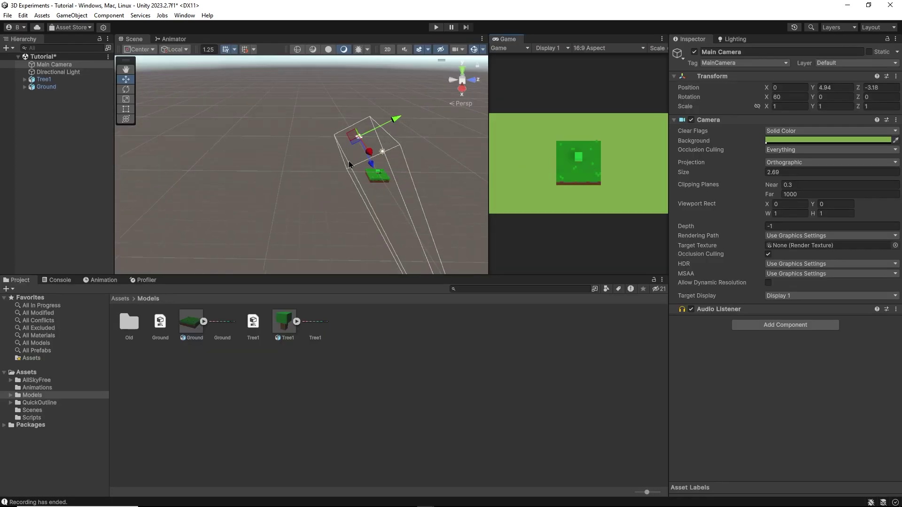
# - Switch to Unity and set the Main Camera's X rotation to 50
pyautogui.click(789, 97)
pyautogui.write('50')
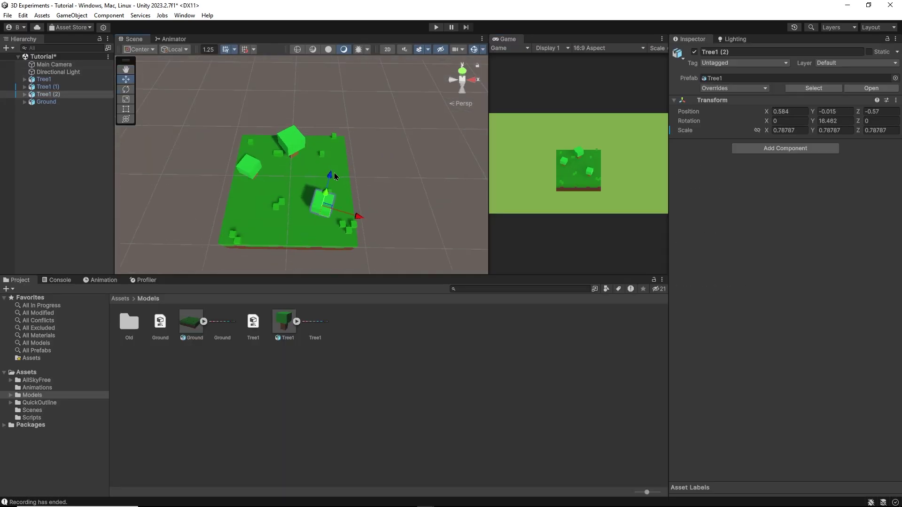
pyautogui.hotkey('shift', 'space')
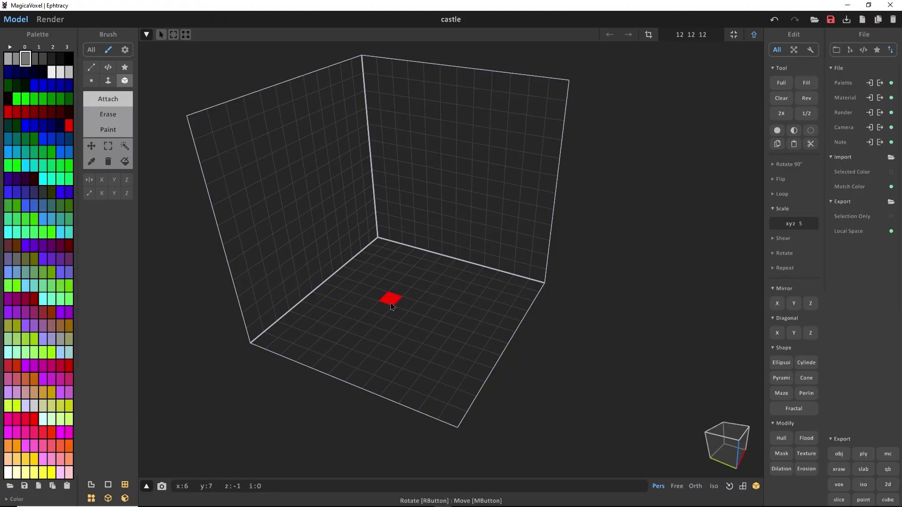
# - Switch to MagicaVoxel and raise a grey square tower shaft from the floor of the 12×12×12 volume with the Box and Face brushes
pyautogui.moveTo(378, 323); pyautogui.dragTo(421, 323)
pyautogui.moveTo(448, 309)
pyautogui.mouseDown(button='right')
pyautogui.moveTo(405, 291)
pyautogui.moveTo(431, 306)
pyautogui.moveTo(421, 325)
pyautogui.moveTo(419, 264)
pyautogui.moveTo(432, 268)
pyautogui.moveTo(416, 277)
pyautogui.mouseUp(button='right')
pyautogui.press('f')
pyautogui.moveTo(412, 272); pyautogui.dragTo(407, 196)
pyautogui.moveTo(407, 200)
pyautogui.mouseDown(button='right')
pyautogui.moveTo(399, 207)
pyautogui.moveTo(359, 188)
pyautogui.mouseUp(button='right')
# - Choose a darker grey and add a wider platform with battlements on the shaft using the Box brush
pyautogui.click(34, 59)
pyautogui.click(125, 81)
pyautogui.moveTo(443, 212); pyautogui.dragTo(366, 188)
pyautogui.moveTo(366, 189); pyautogui.dragTo(311, 196, button='right')
pyautogui.moveTo(376, 154); pyautogui.dragTo(458, 149)
pyautogui.moveTo(458, 188)
pyautogui.mouseDown(button='right')
pyautogui.moveTo(395, 195)
pyautogui.moveTo(504, 125)
pyautogui.moveTo(484, 276)
pyautogui.moveTo(388, 278)
pyautogui.moveTo(416, 301)
pyautogui.mouseUp(button='right')
# - Erase a window opening in the tower shaft with the Box brush, and undo the extra erasure below it
pyautogui.moveTo(512, 282); pyautogui.dragTo(441, 282, button='right')
pyautogui.keyDown('shift'); pyautogui.moveTo(439, 283); pyautogui.dragTo(465, 309); pyautogui.keyUp('shift')
pyautogui.keyDown('shift'); pyautogui.click(465, 366); pyautogui.keyUp('shift')
pyautogui.hotkey('ctrl', 'z')
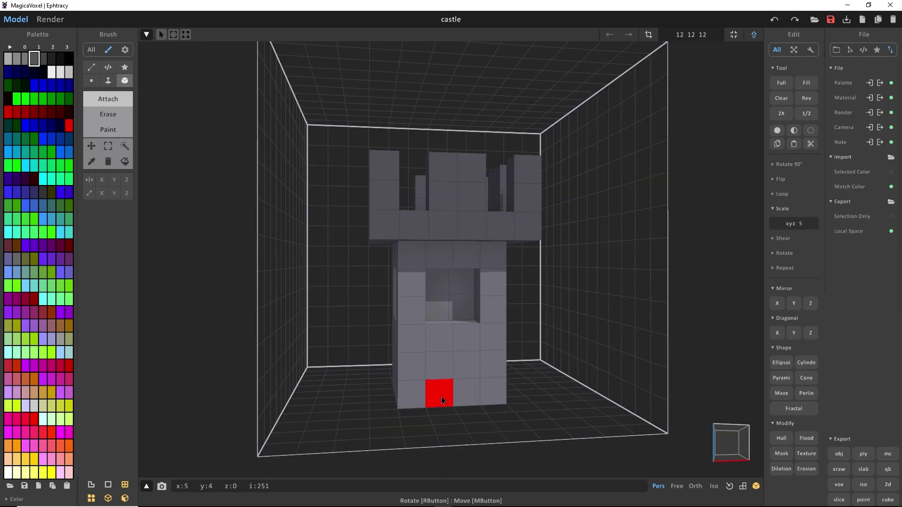
# - Paint alternating voxels of the tower shaft in different grey shades to imitate stone blocks
pyautogui.moveTo(448, 366); pyautogui.dragTo(495, 215, button='right')
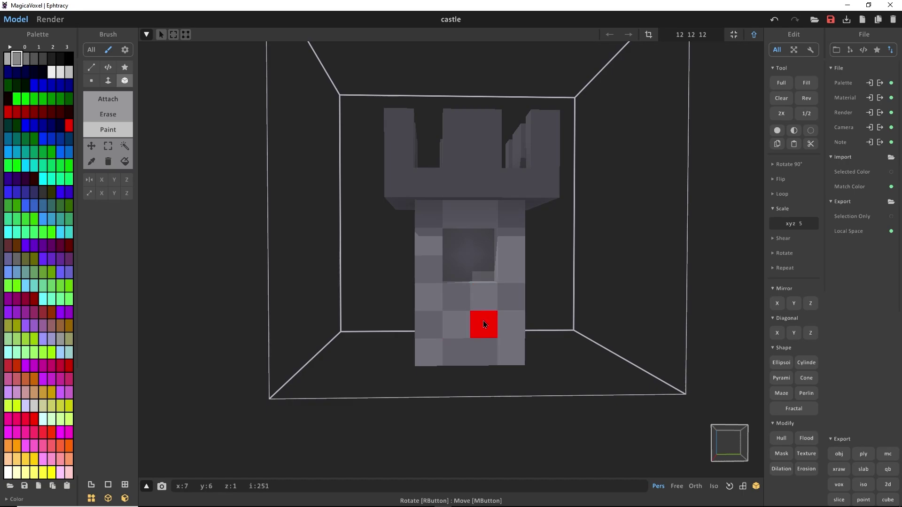
pyautogui.scroll(-3, 487, 352)
pyautogui.moveTo(437, 300); pyautogui.dragTo(503, 322, button='right')
pyautogui.keyDown('alt'); pyautogui.click(483, 207); pyautogui.keyUp('alt')
pyautogui.hotkey('ctrl', 'z')
pyautogui.scroll(-4, 484, 207)
pyautogui.scroll(3, 540, 257)
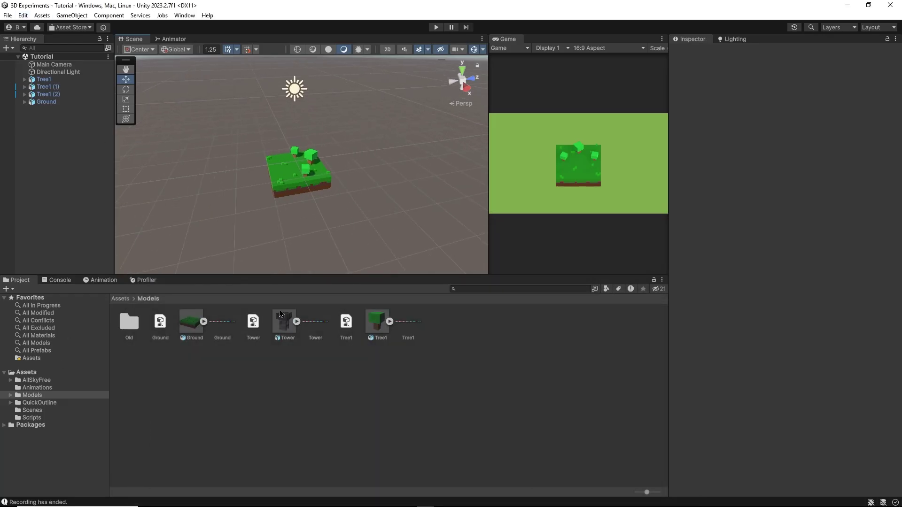
# - Switch to Unity, add the Tower model to the scene and position it on the ground beside the trees
pyautogui.moveTo(269, 181); pyautogui.dragTo(284, 172)
pyautogui.press('f')
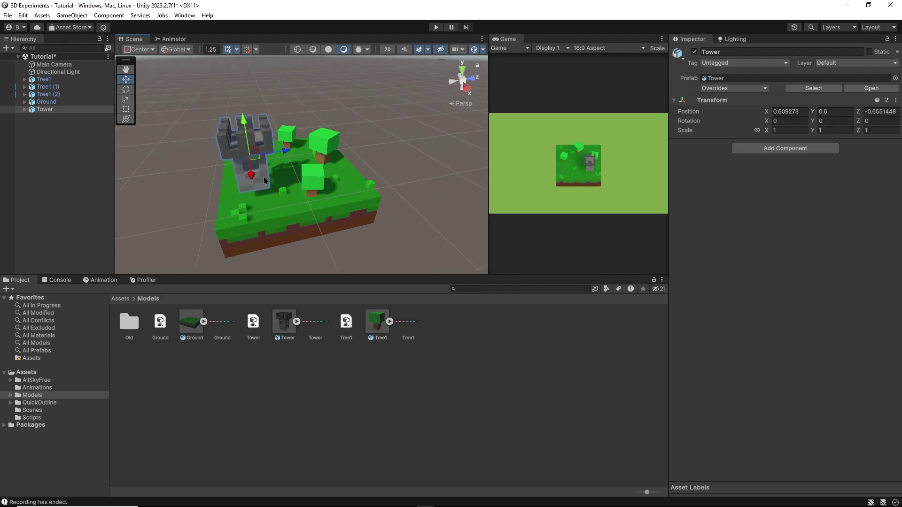
pyautogui.moveTo(292, 127); pyautogui.dragTo(315, 143)
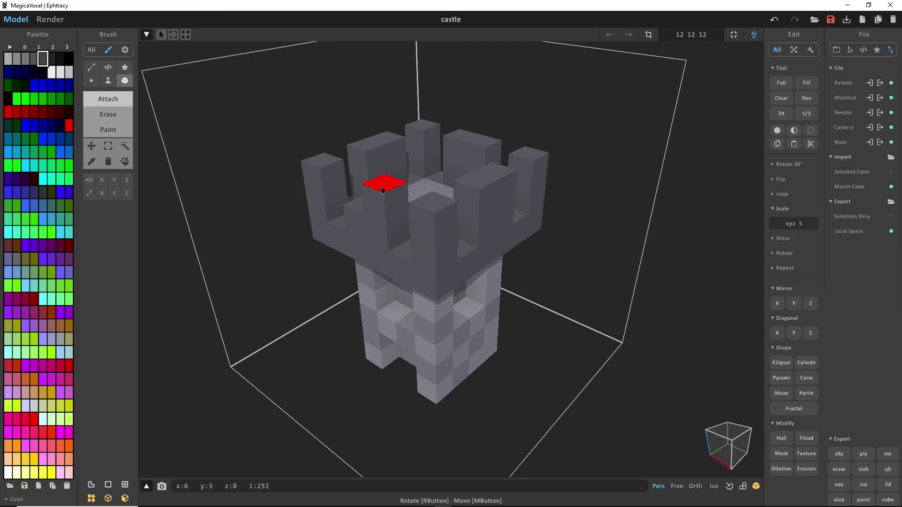
# - Switch to MagicaVoxel and shorten the middle merlons on two opposite sides of the tower's battlements
pyautogui.moveTo(389, 177); pyautogui.dragTo(407, 177, button='right')
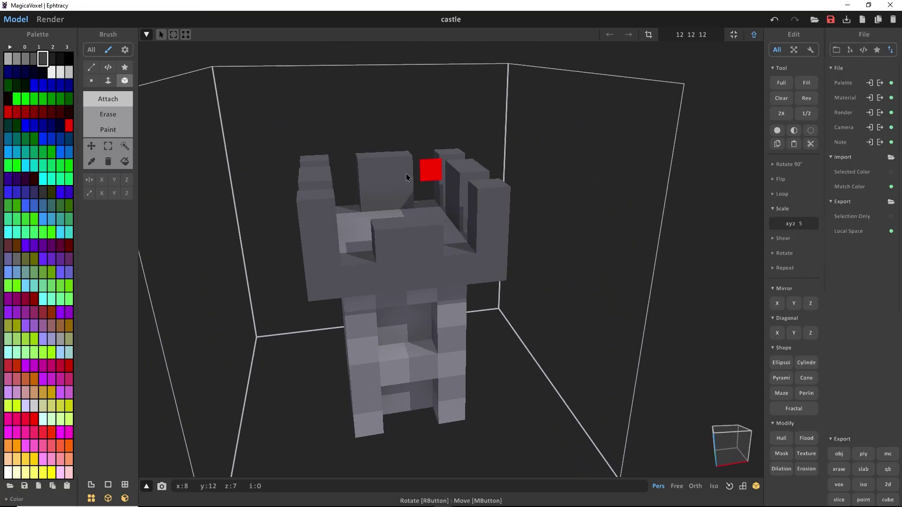
pyautogui.moveTo(446, 320); pyautogui.dragTo(460, 296, button='middle')
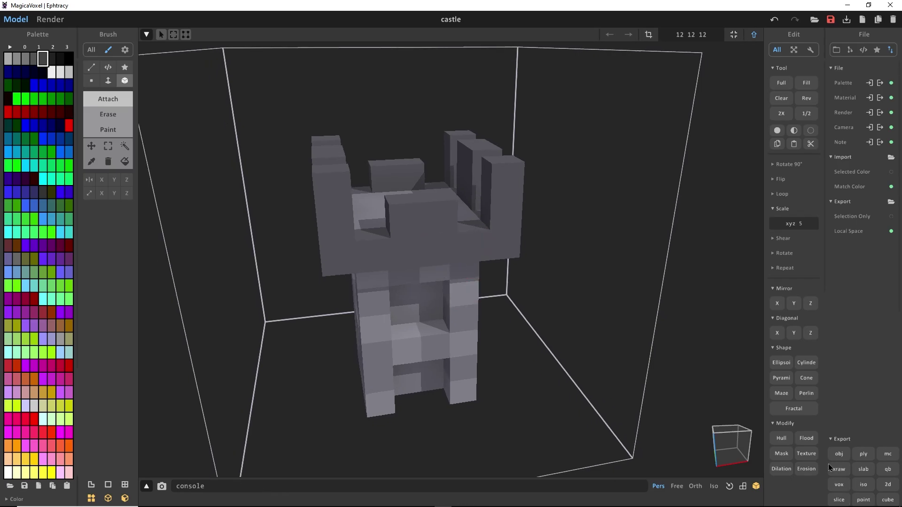
# - Export the edited tower over the existing Tower.obj and switch to Unity
pyautogui.doubleClick(161, 95)
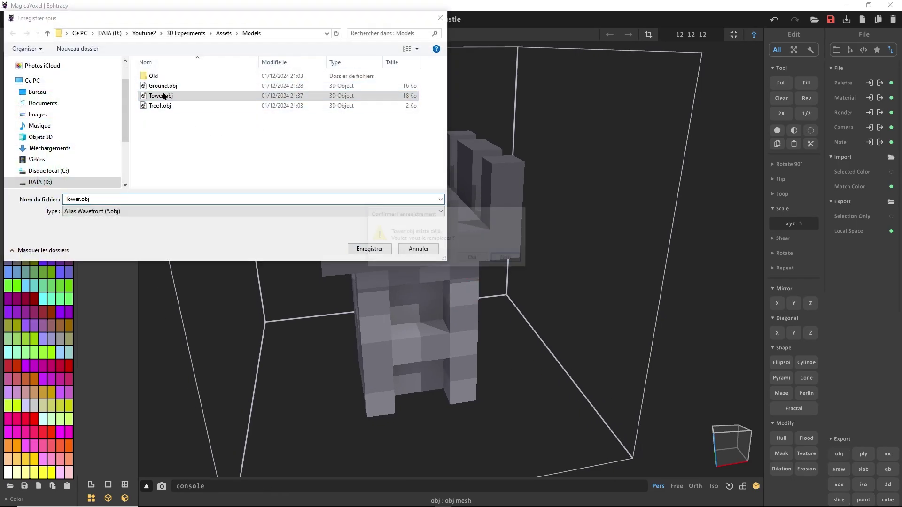
pyautogui.click(474, 258)
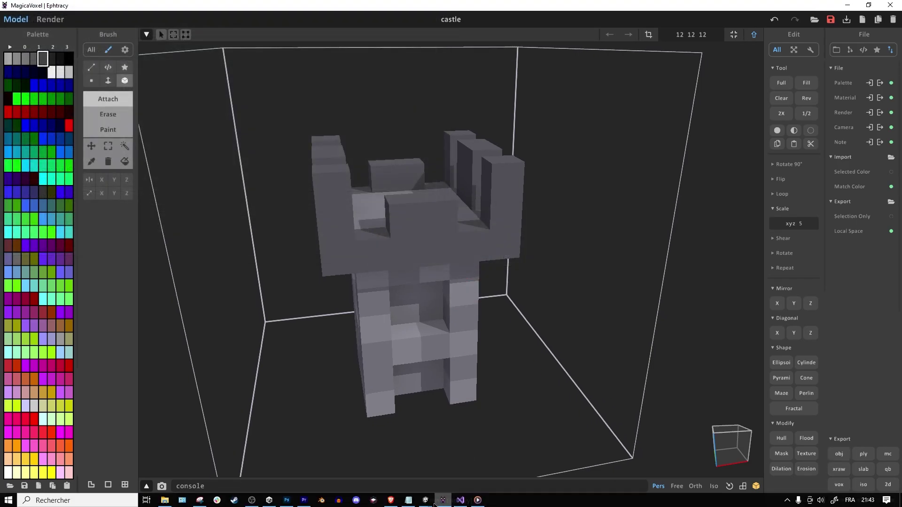
pyautogui.moveTo(425, 500)
pyautogui.click(402, 460)
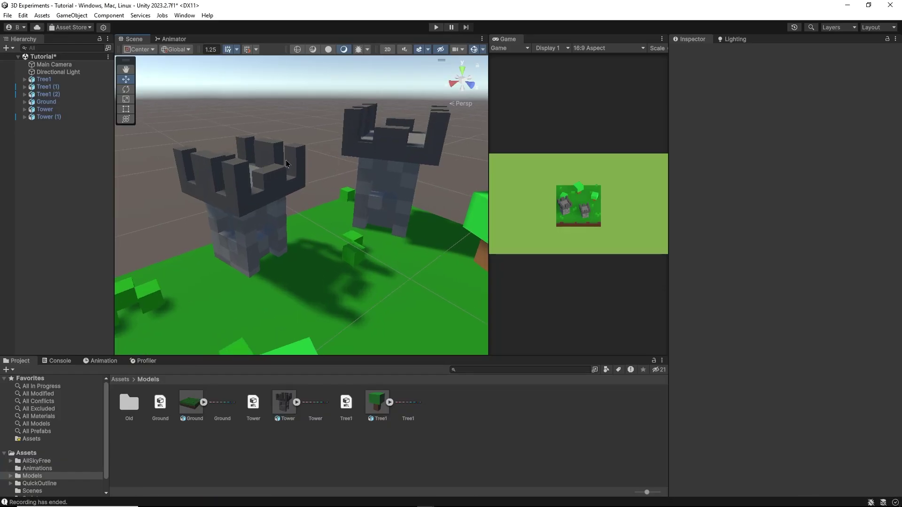
# - Check the updated towers in the scene, switch to MagicaVoxel and undo the last three tower edits
pyautogui.moveTo(401, 172); pyautogui.dragTo(377, 183, button='middle')
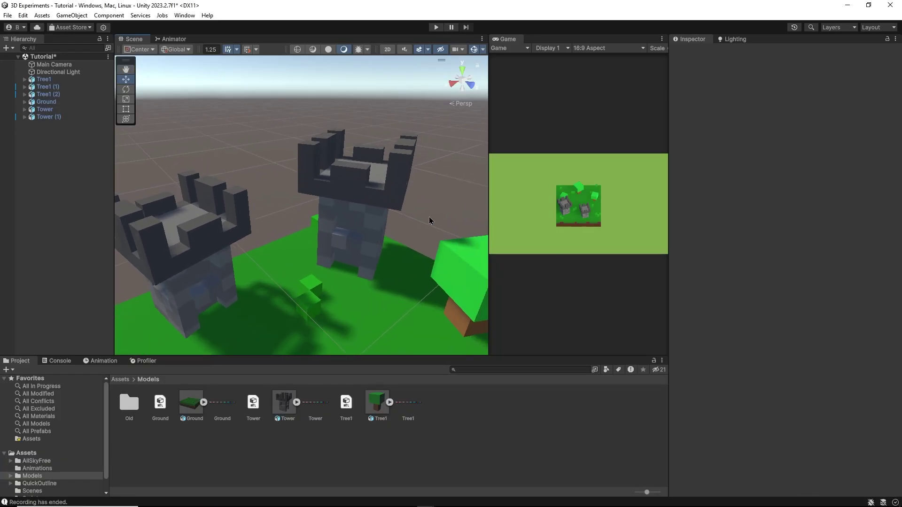
pyautogui.click(848, 5)
pyautogui.hotkey('ctrl', 'z')
pyautogui.hotkey('ctrl', 'z')
pyautogui.hotkey('ctrl', 'z')
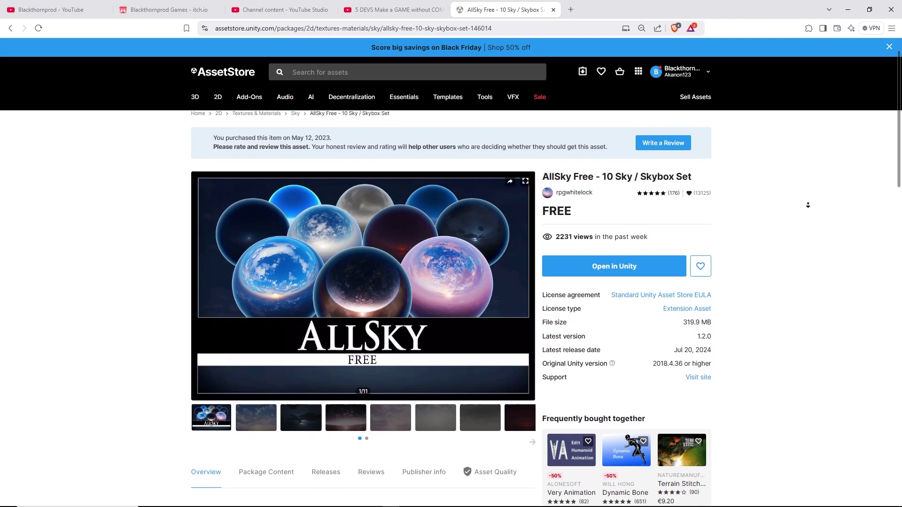
# - Back in Unity, set the scene's environment skybox material to Day_BlueSky_Nothing from the AllSky Free assets
pyautogui.scroll(-1, 808, 205)
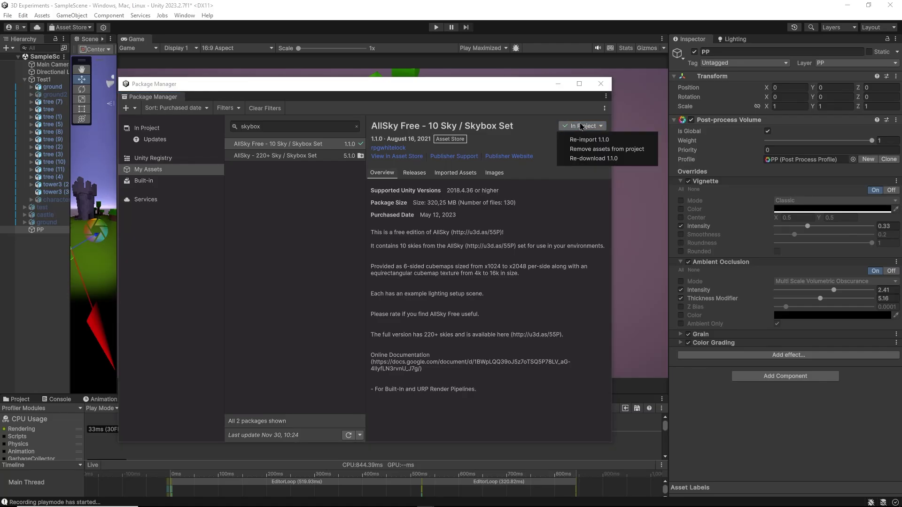
pyautogui.click(605, 87)
pyautogui.click(730, 41)
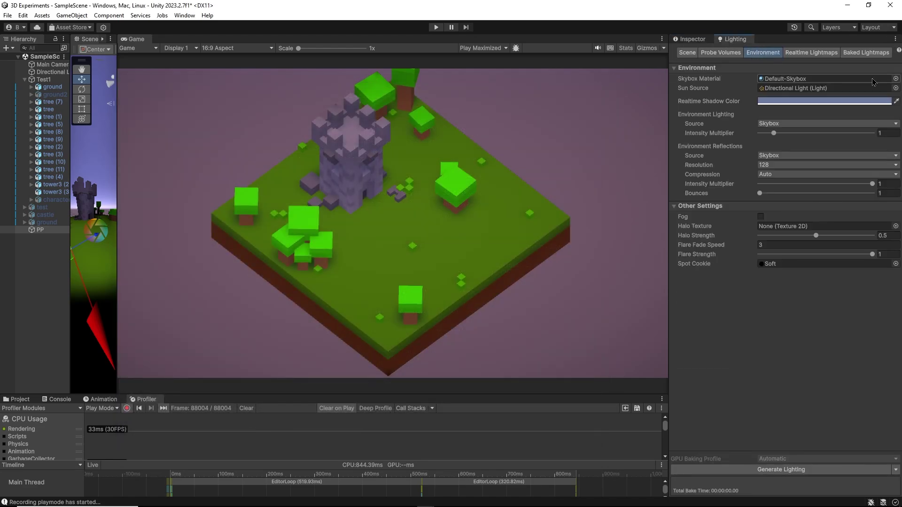
pyautogui.click(896, 80)
pyautogui.scroll(3, 665, 139)
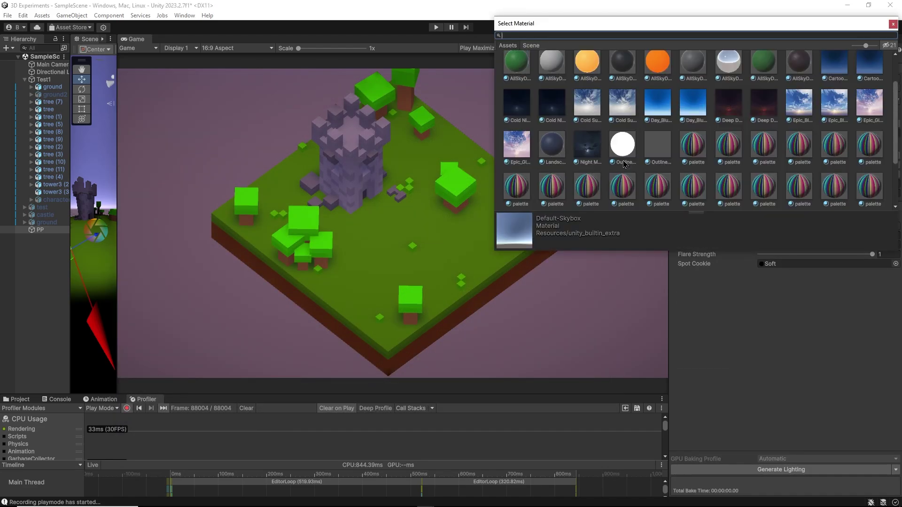
pyautogui.click(665, 139)
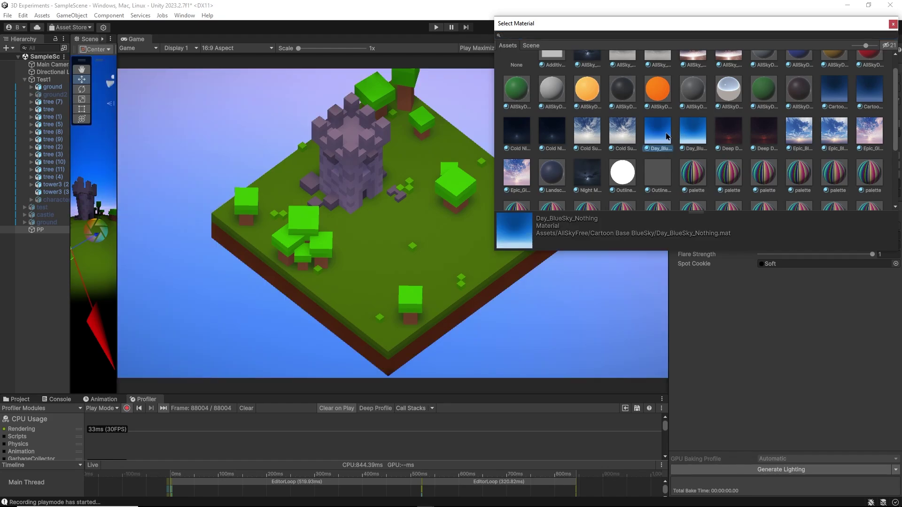
pyautogui.click(892, 24)
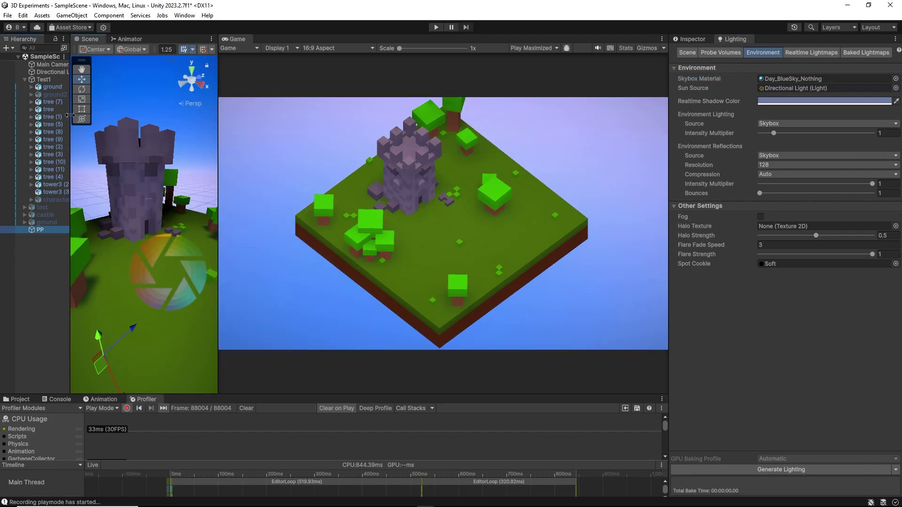
# - Add the Outline script component to the tower3 (2) object in the scene
pyautogui.moveTo(69, 115); pyautogui.dragTo(107, 124)
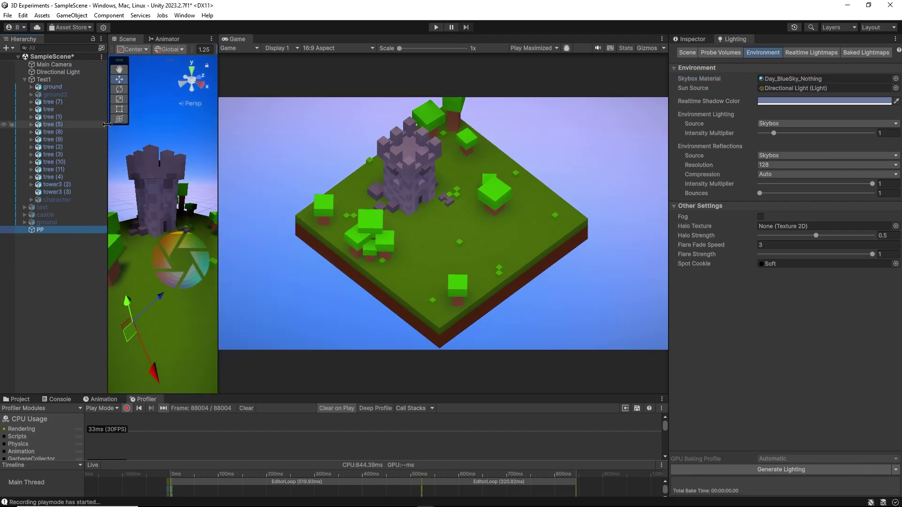
pyautogui.click(158, 181)
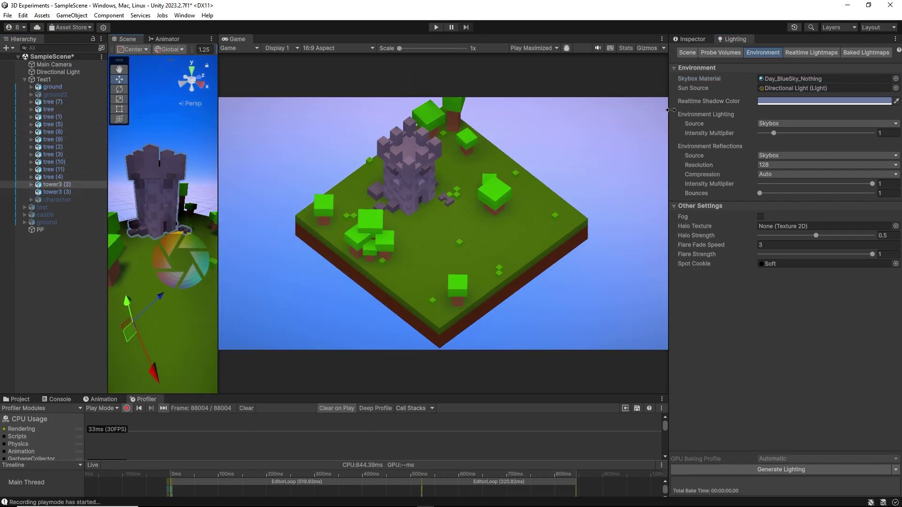
pyautogui.click(689, 39)
pyautogui.click(784, 148)
pyautogui.write('outl')
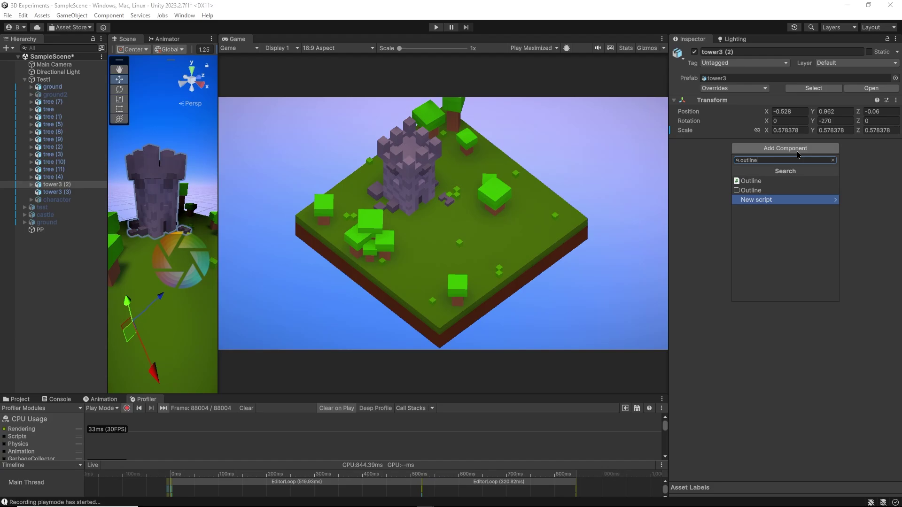
pyautogui.write('ine')
pyautogui.press('Up')
pyautogui.press('Up')
pyautogui.press('Return')
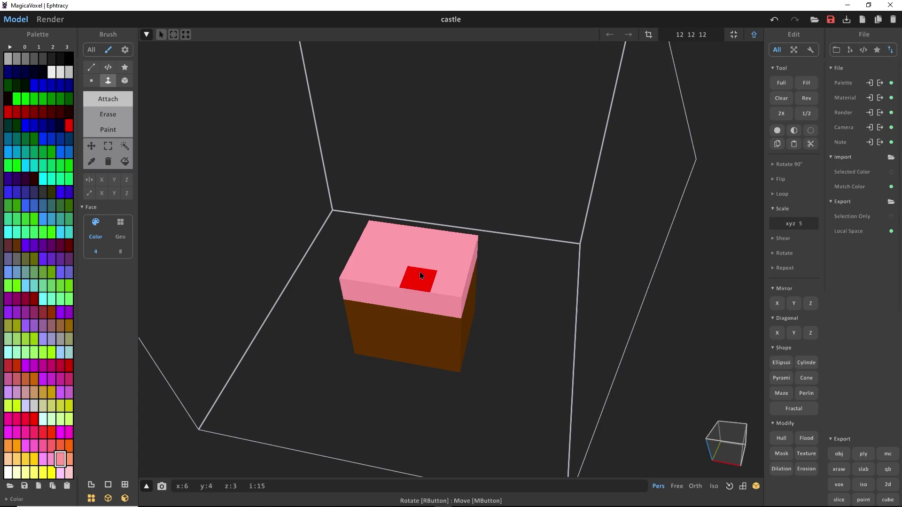
# - Try to paint the front of the character's head dark navy with the Face brush in MagicaVoxel
pyautogui.moveTo(401, 254); pyautogui.dragTo(427, 241, button='right')
pyautogui.click(117, 129)
pyautogui.click(419, 287)
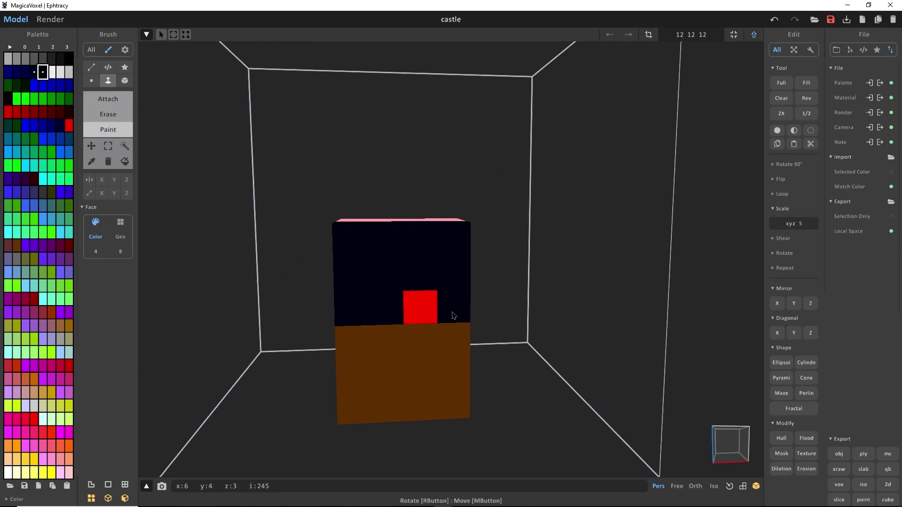
pyautogui.hotkey('ctrl', 'z')
# - Paint two single-voxel dark navy eyes at the outer edges of the head's front face
pyautogui.click(124, 81)
pyautogui.click(351, 276)
pyautogui.click(454, 275)
# - Move the whole character model up two voxels along Z
pyautogui.moveTo(435, 451)
pyautogui.mouseDown(button='right')
pyautogui.moveTo(419, 429)
pyautogui.moveTo(422, 437)
pyautogui.mouseUp(button='right')
pyautogui.click(94, 148)
pyautogui.moveTo(395, 318); pyautogui.dragTo(394, 251)
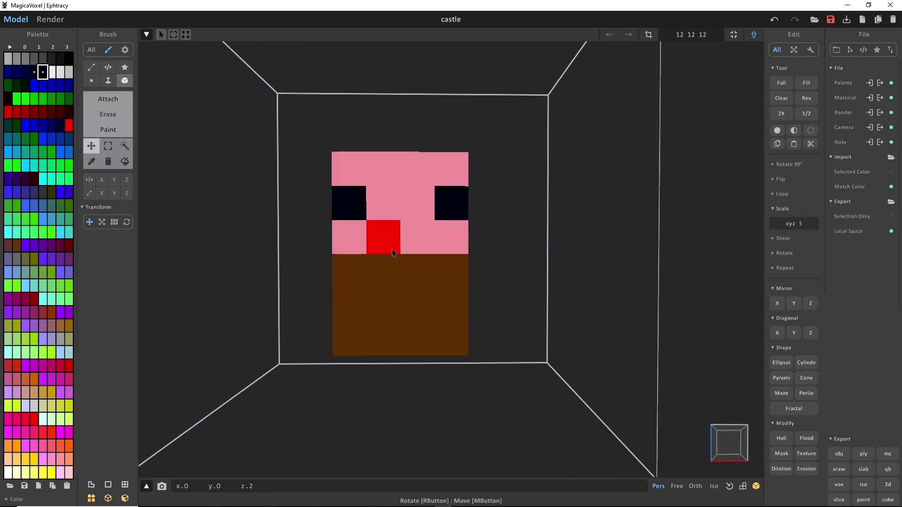
# - Sample the body's brown colour and attach two legs to the underside of the character
pyautogui.moveTo(235, 226); pyautogui.dragTo(222, 147, button='right')
pyautogui.keyDown('alt'); pyautogui.click(420, 187); pyautogui.keyUp('alt')
pyautogui.click(123, 101)
pyautogui.click(344, 352)
pyautogui.click(453, 390)
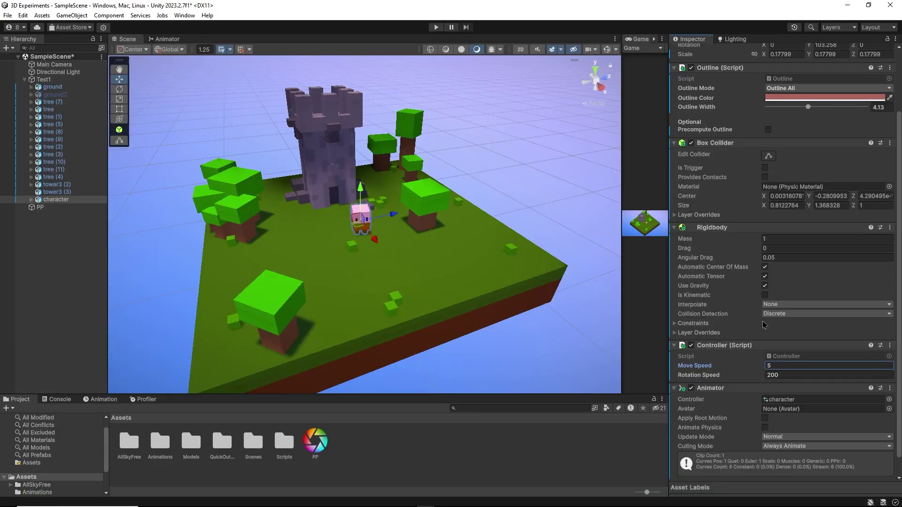
# - Test the character in Unity's play mode by rotating the game view around it, and enlarge the Game view after stopping
pyautogui.hotkey('ctrl', 'p')
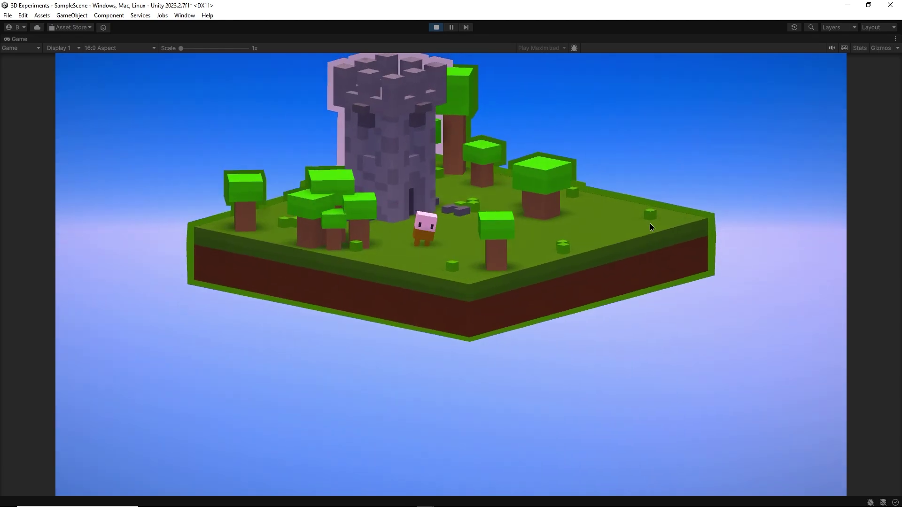
pyautogui.moveTo(554, 251); pyautogui.dragTo(478, 253)
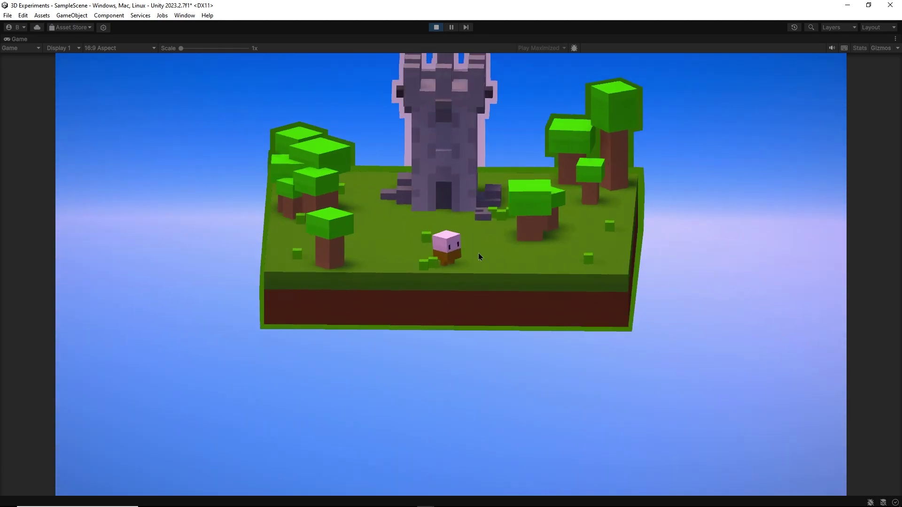
pyautogui.hotkey('ctrl', 'p')
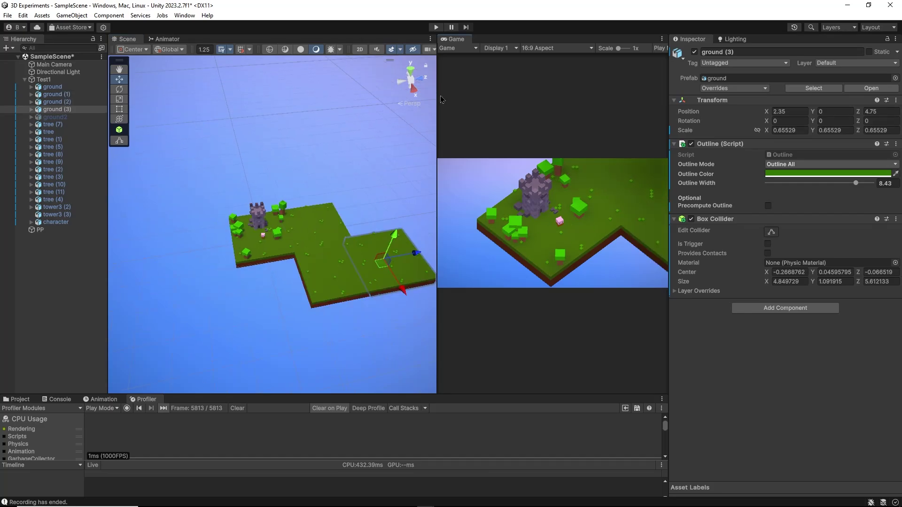
pyautogui.moveTo(437, 221); pyautogui.dragTo(190, 221)
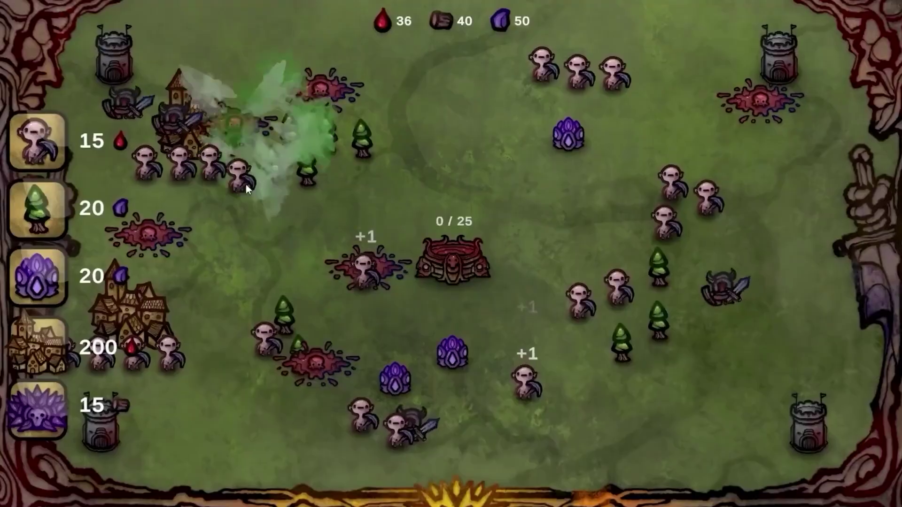
pyautogui.moveTo(246, 185); pyautogui.dragTo(418, 383)
pyautogui.moveTo(267, 345); pyautogui.dragTo(329, 354)
pyautogui.moveTo(172, 359); pyautogui.dragTo(359, 357)
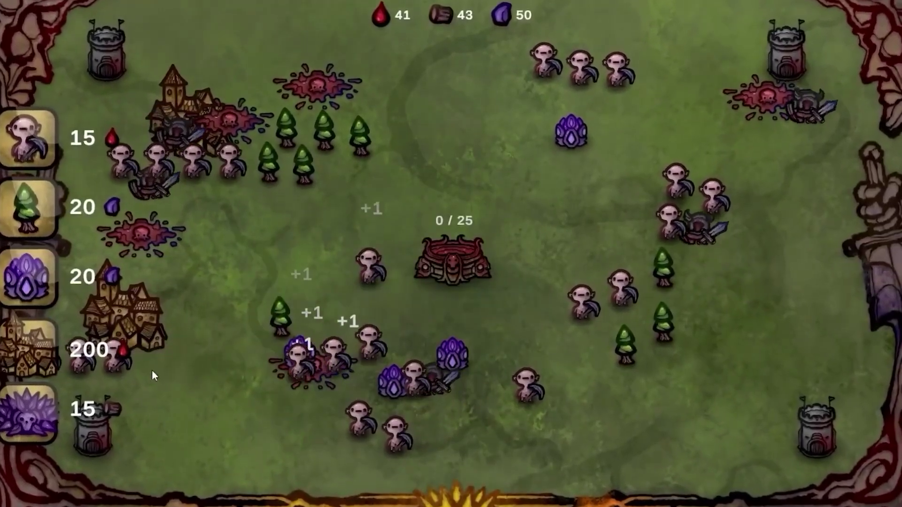